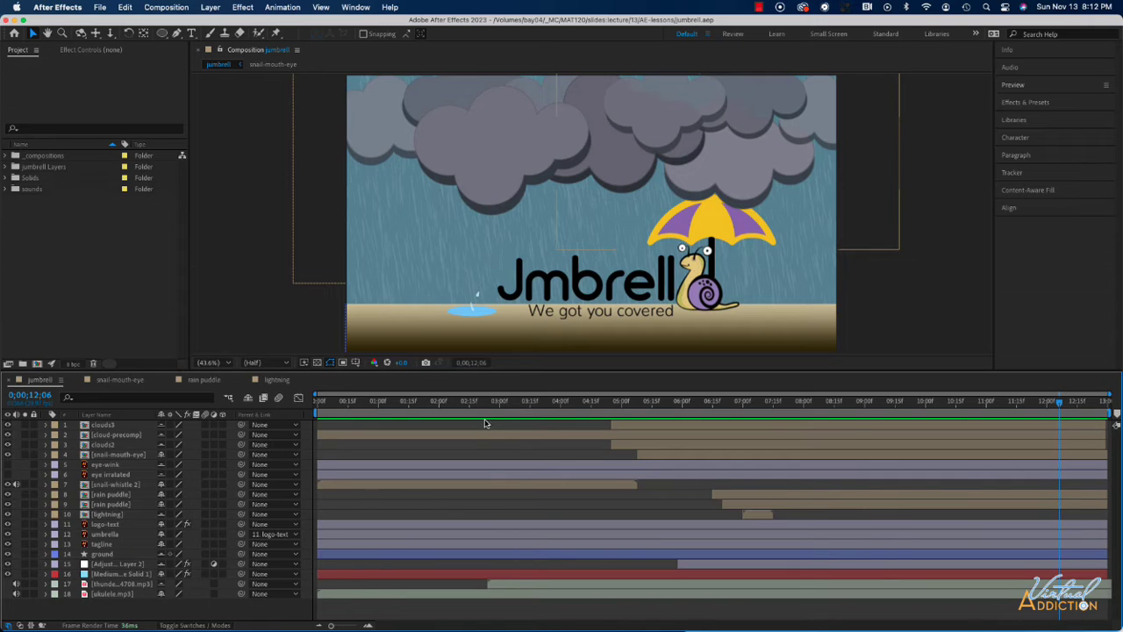
Add the jumbrell composition to the render queue.
left_click(102, 573)
left_click(169, 8)
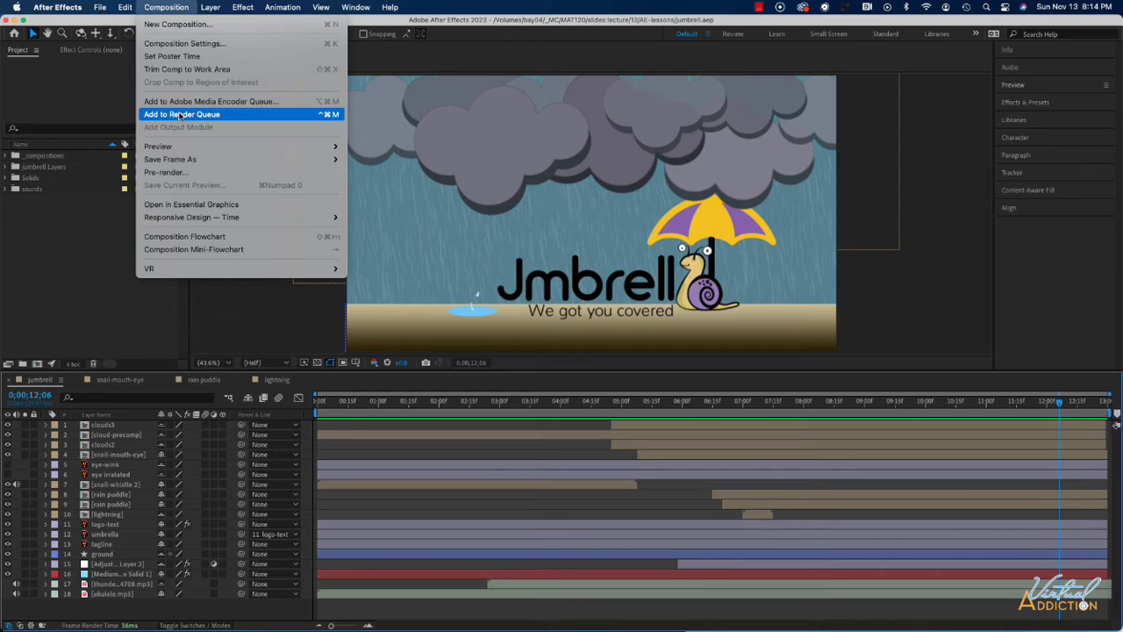
mouse_move(100, 7)
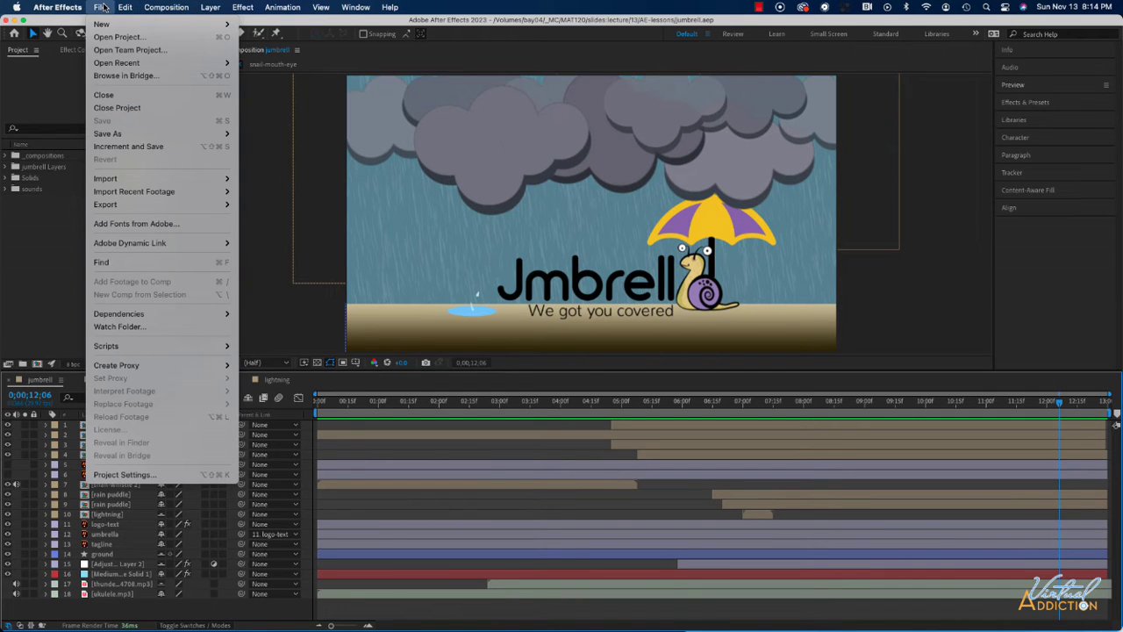
mouse_move(158, 204)
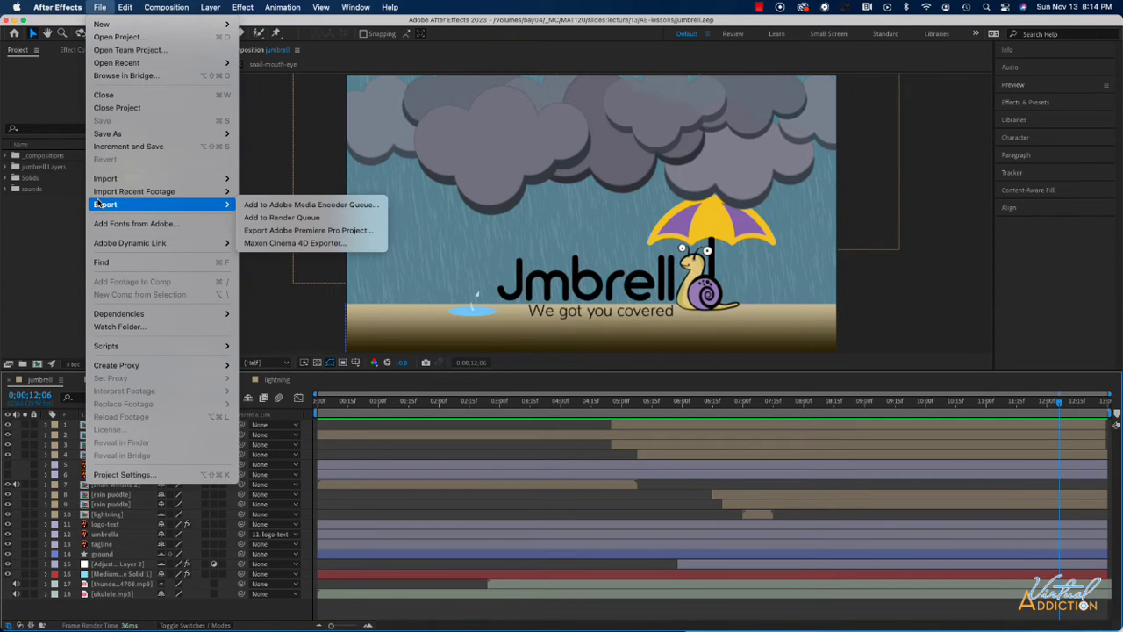
left_click(298, 217)
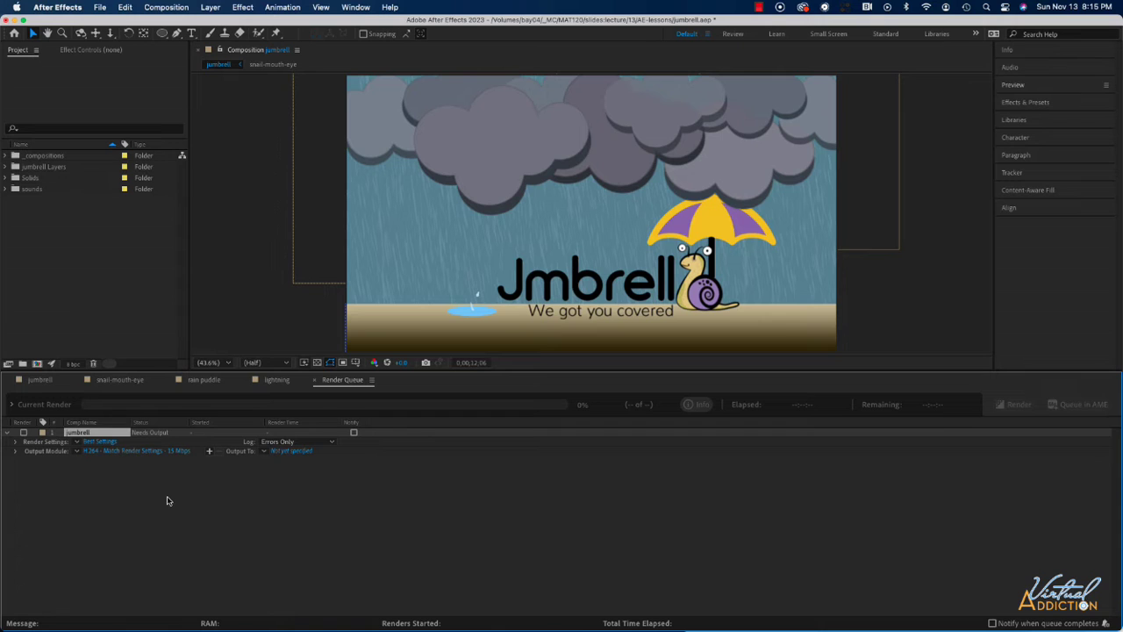
Open the lightning composition and add it to the render queue.
left_click(279, 382)
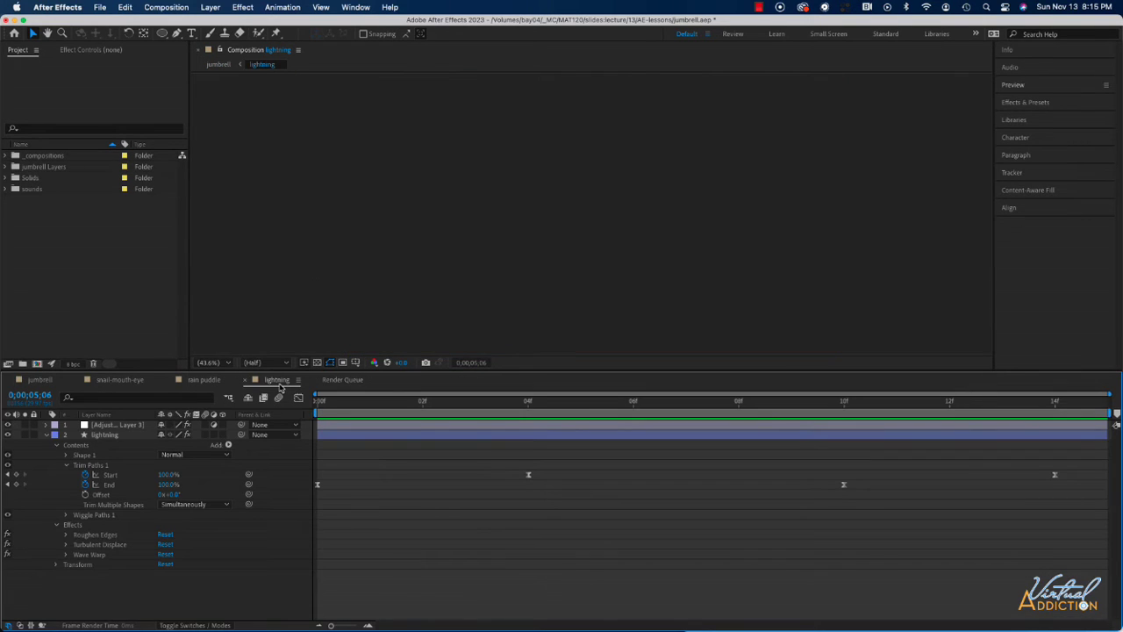
left_click(177, 7)
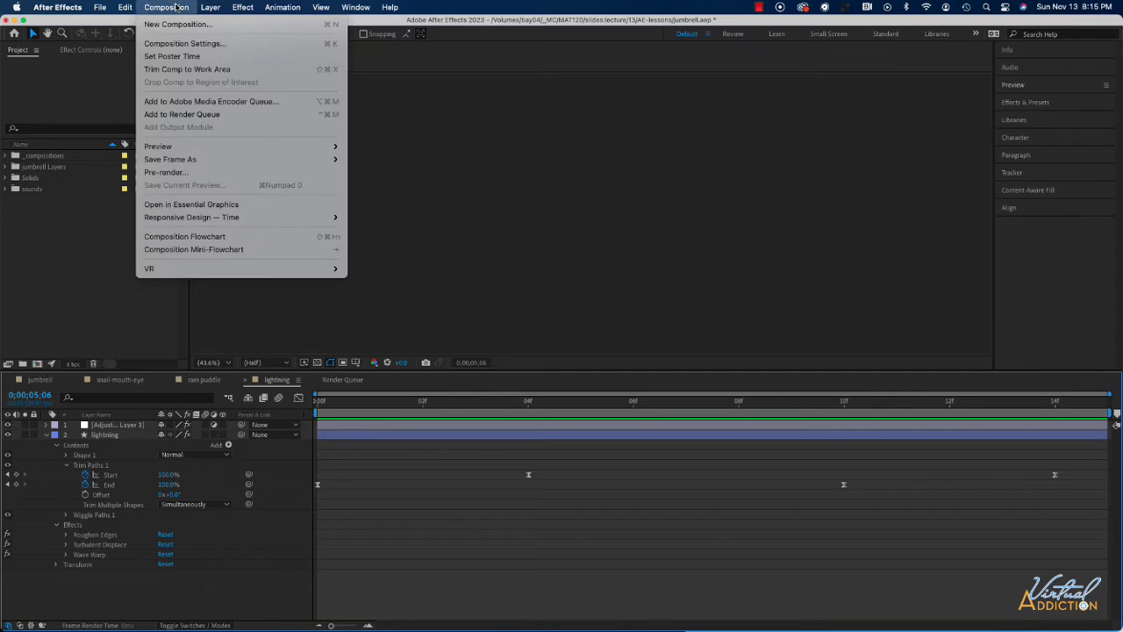
left_click(182, 114)
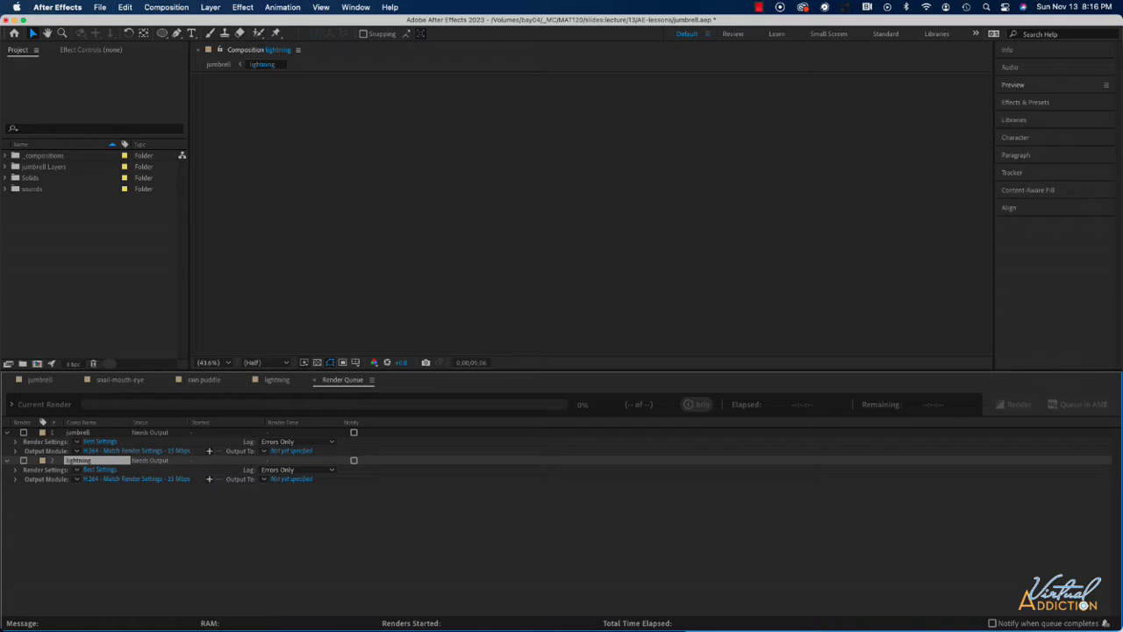
Configure jumbrell's render settings with Best quality, Full resolution and the time span set to Length of Comp.
left_click(78, 443)
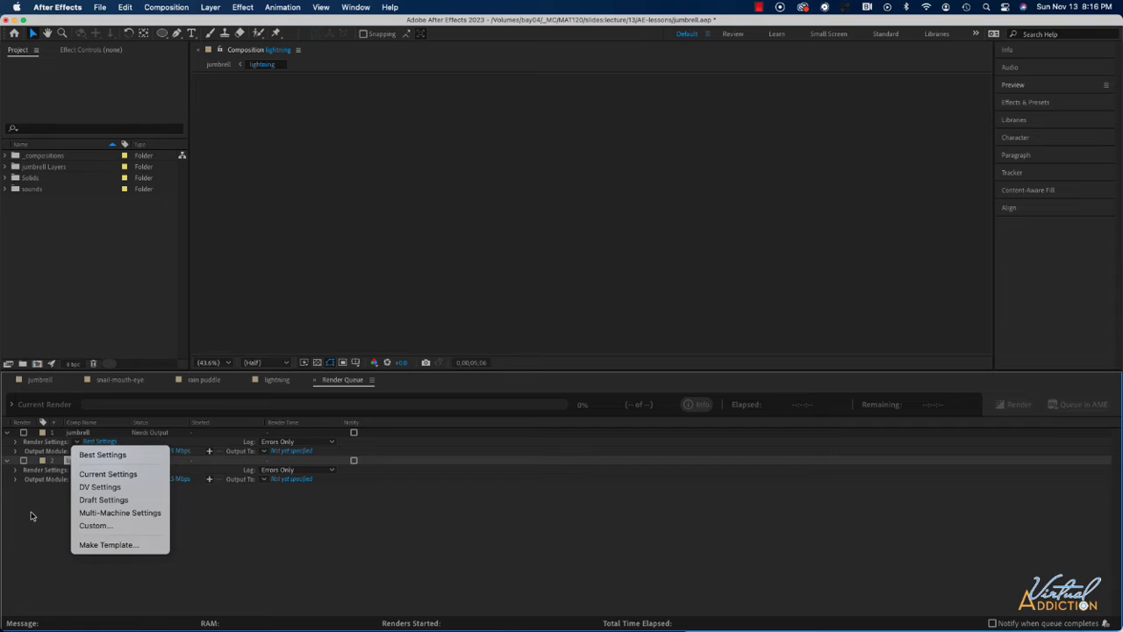
left_click(103, 454)
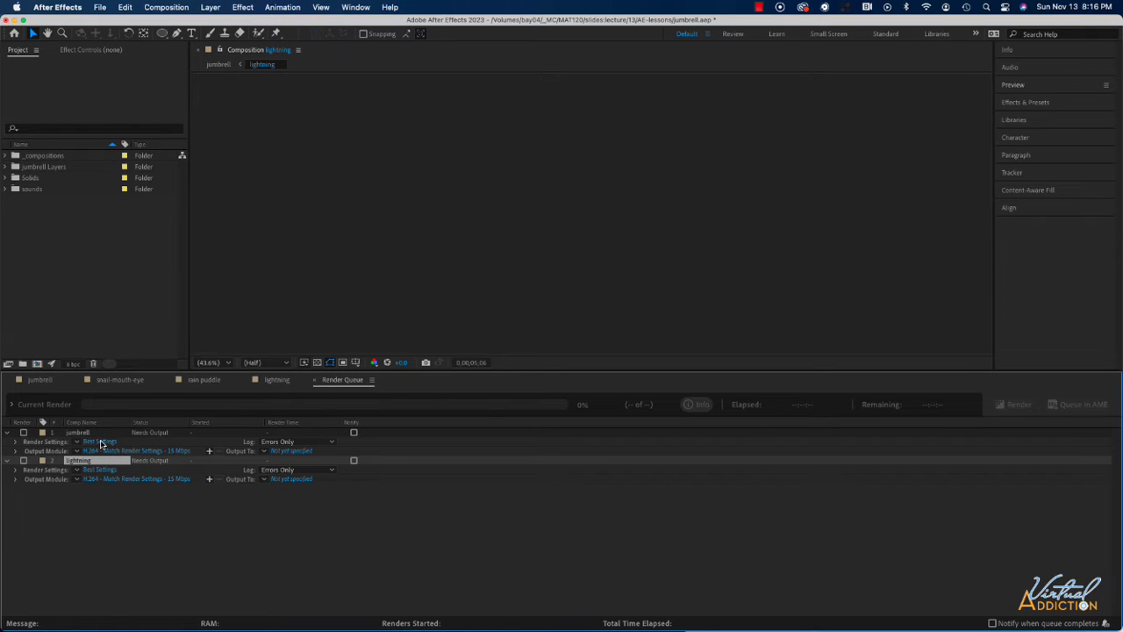
left_click(101, 442)
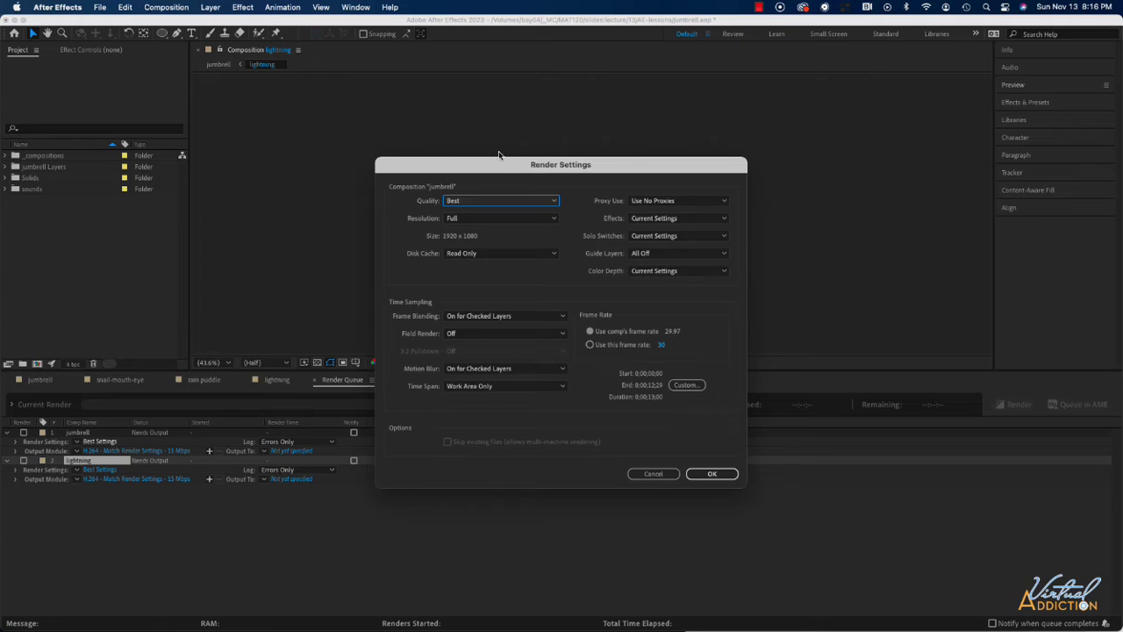
left_click(504, 203)
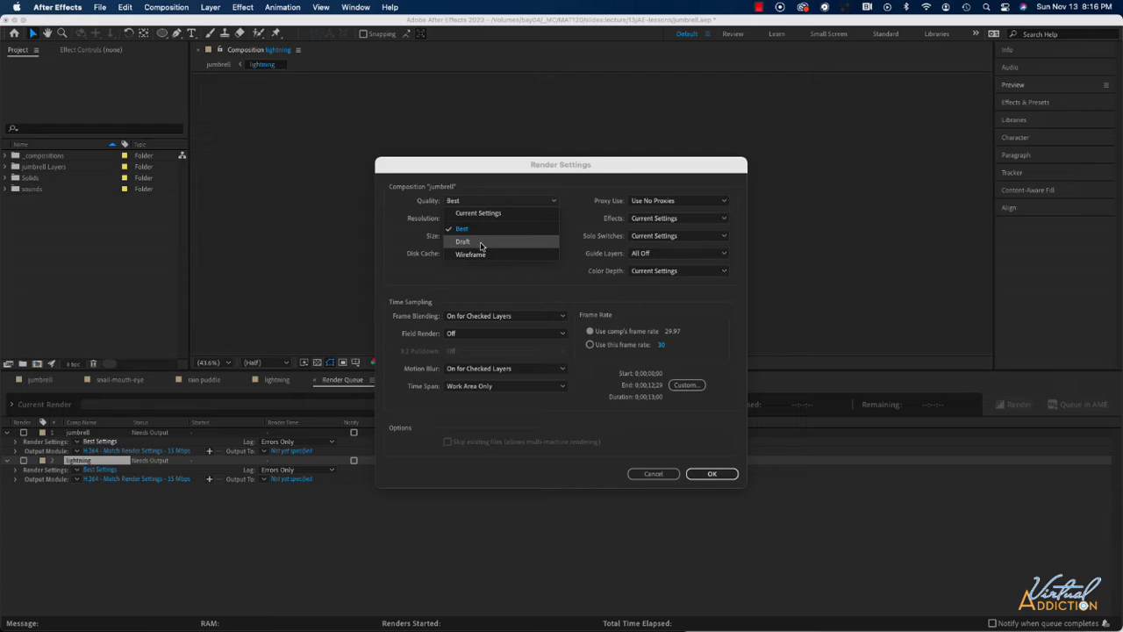
left_click(574, 204)
left_click(485, 220)
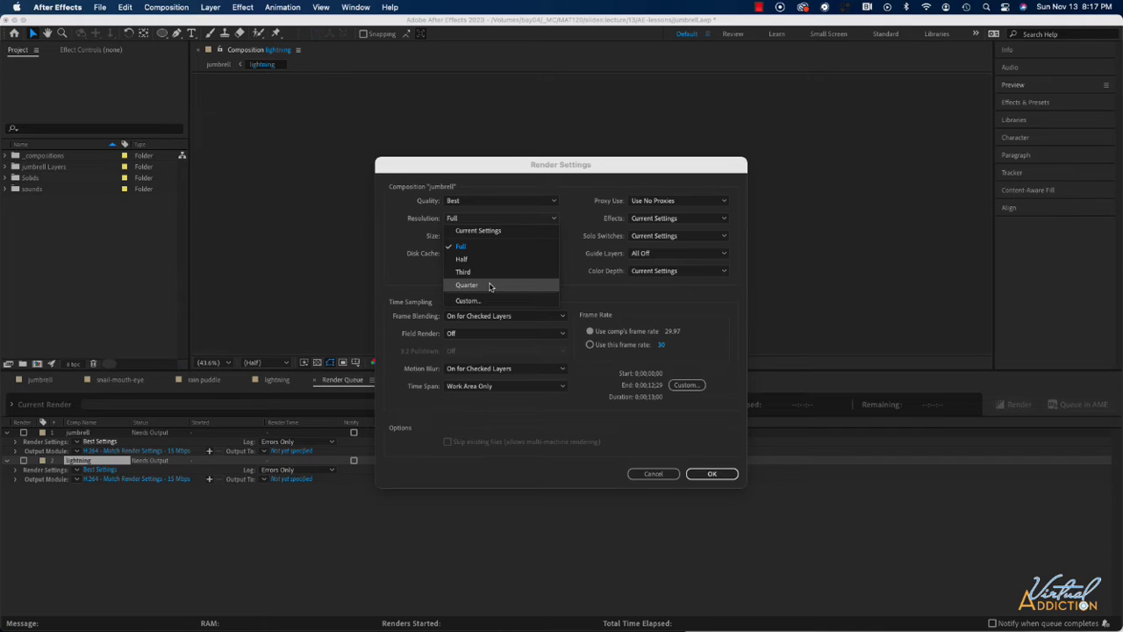
left_click(426, 275)
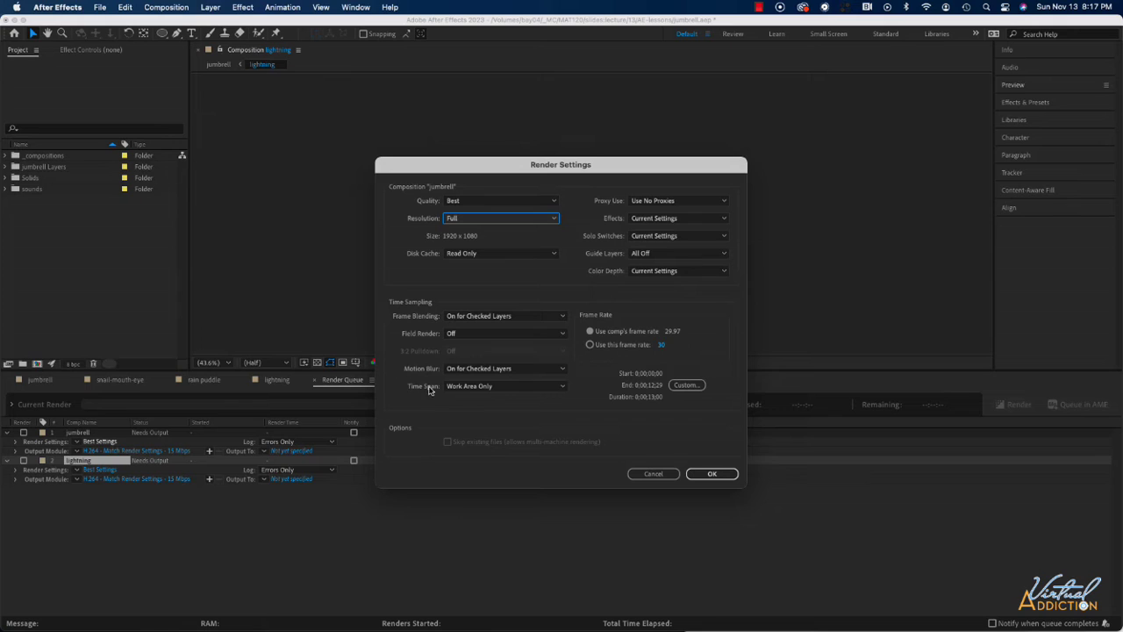
left_click(480, 388)
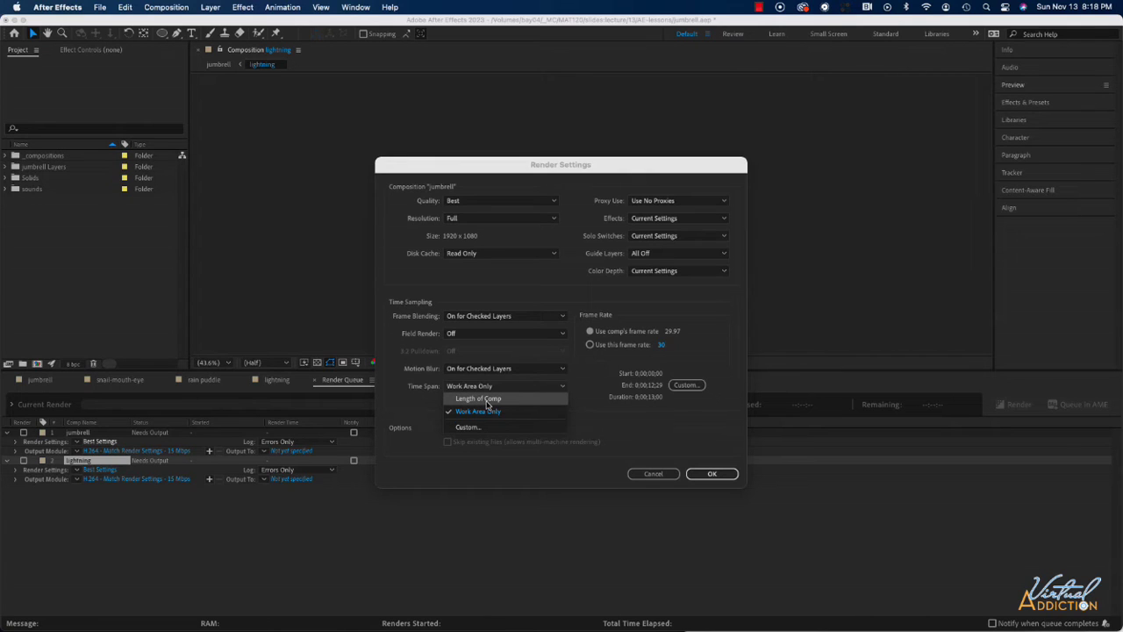
left_click(487, 402)
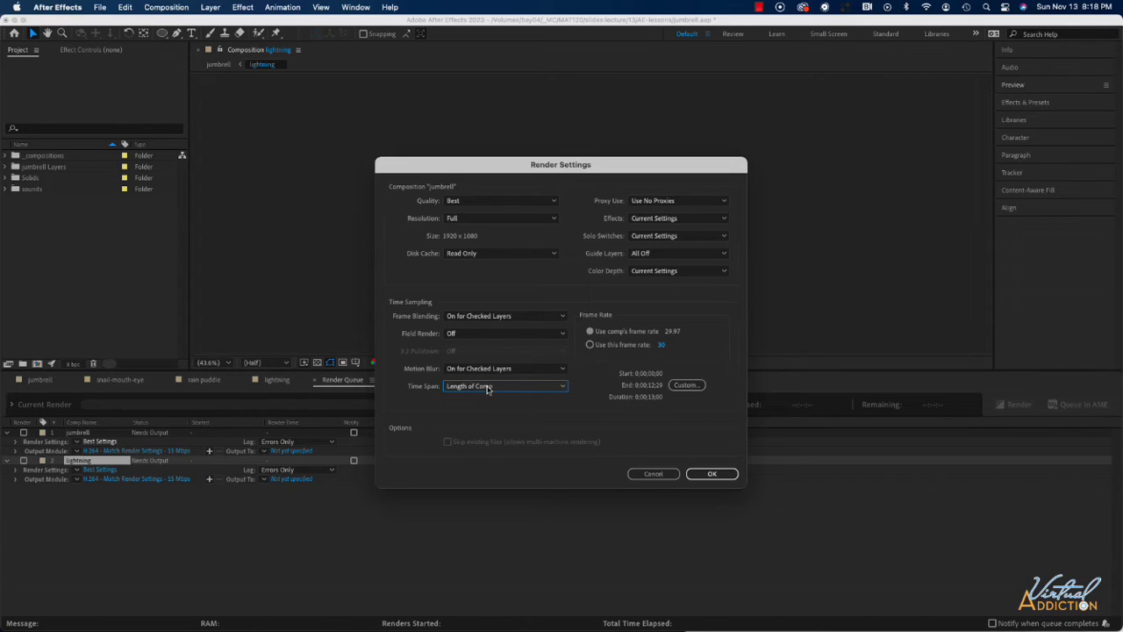
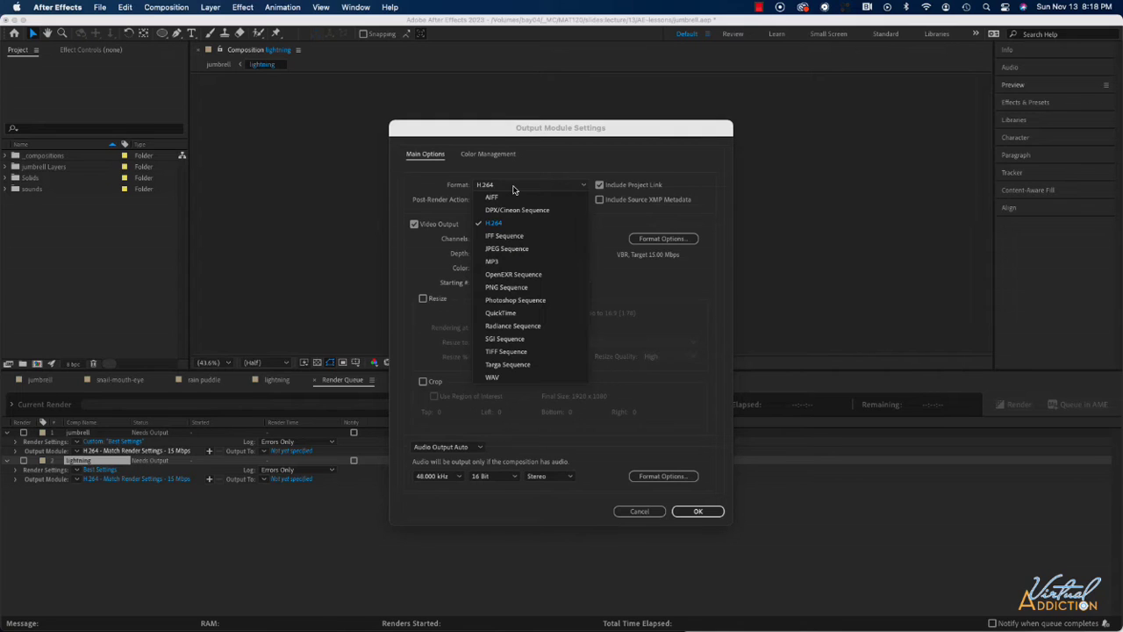
Use H.264 as the format in jumbrell's output module settings, with no post-render action.
left_click(518, 190)
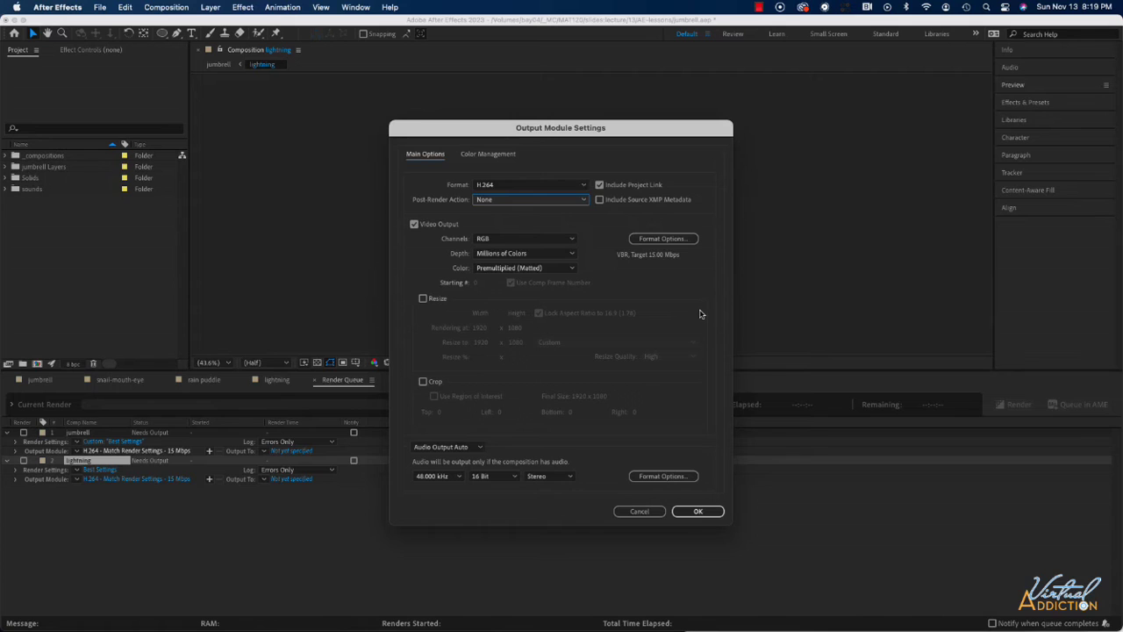
left_click(698, 512)
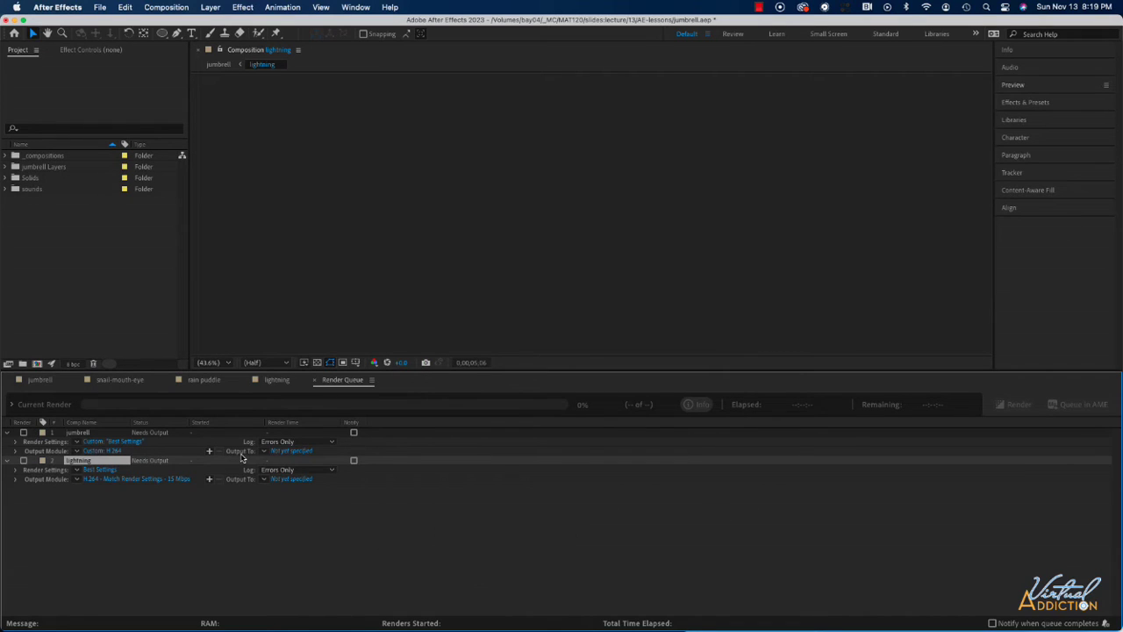
Set jumbrell's output file to jumbrell.mp4 in the collected-jumbrell folder and render it.
left_click(282, 452)
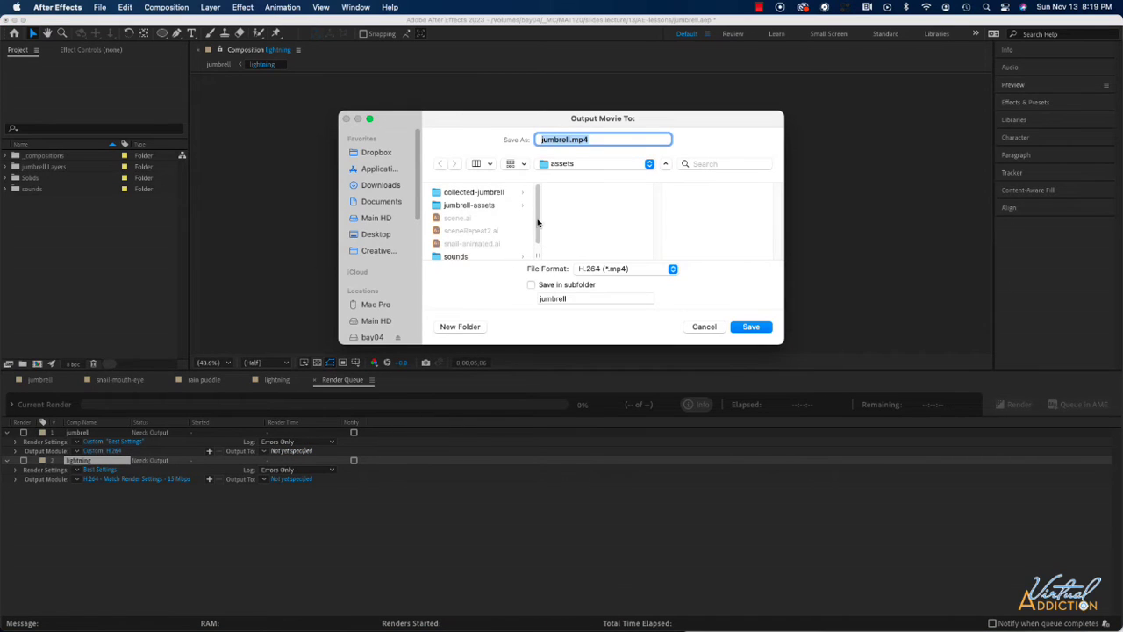
left_click(483, 195)
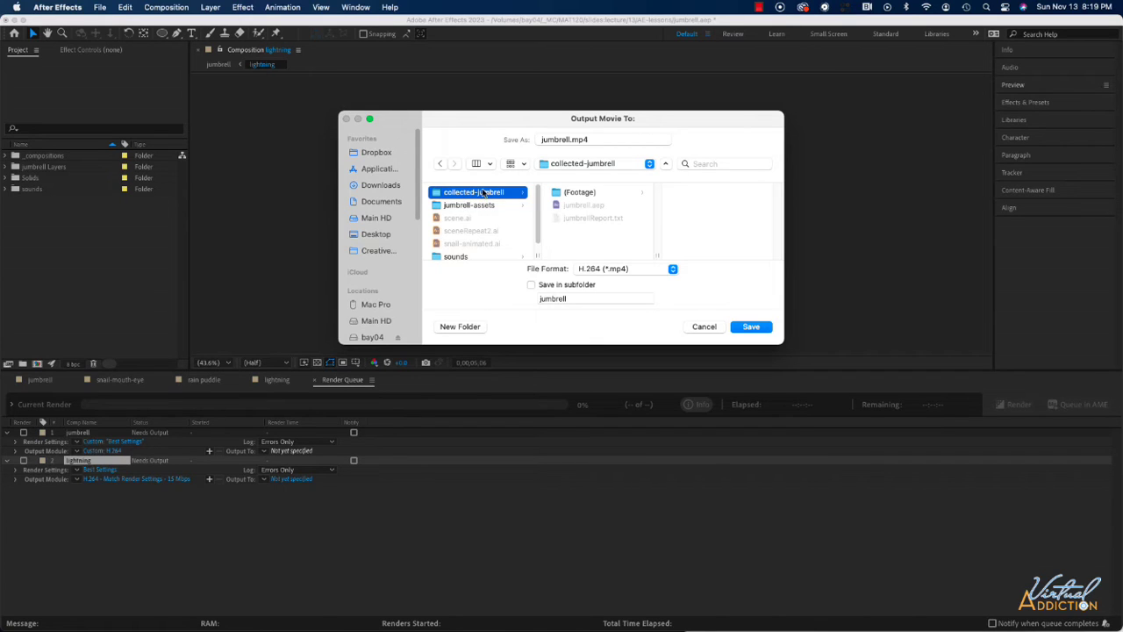
left_click(752, 327)
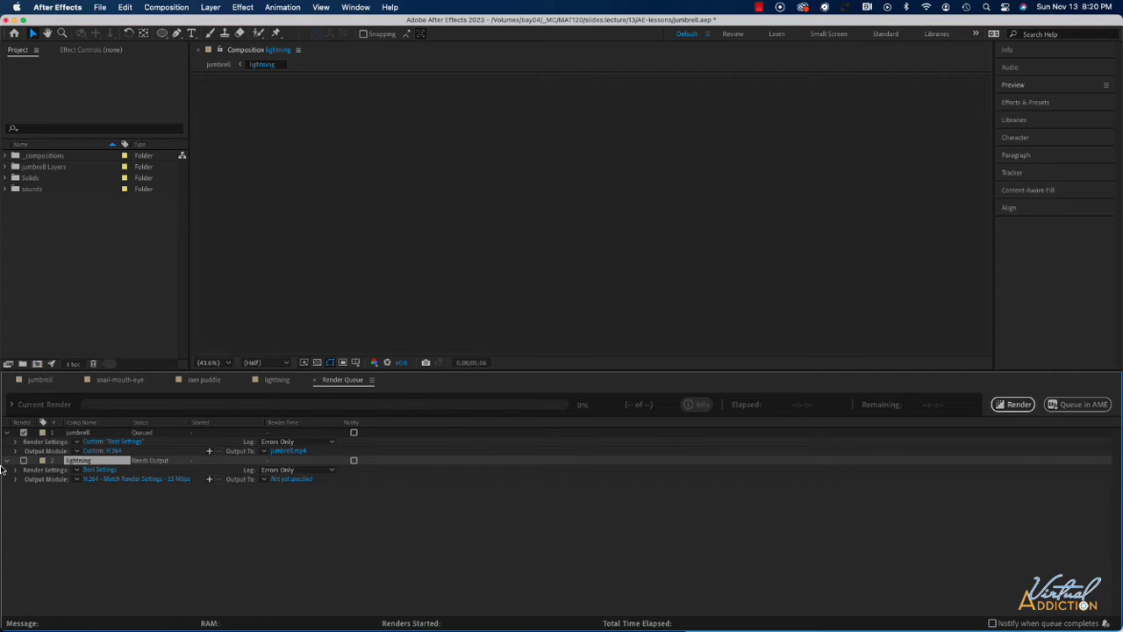
left_click(1011, 405)
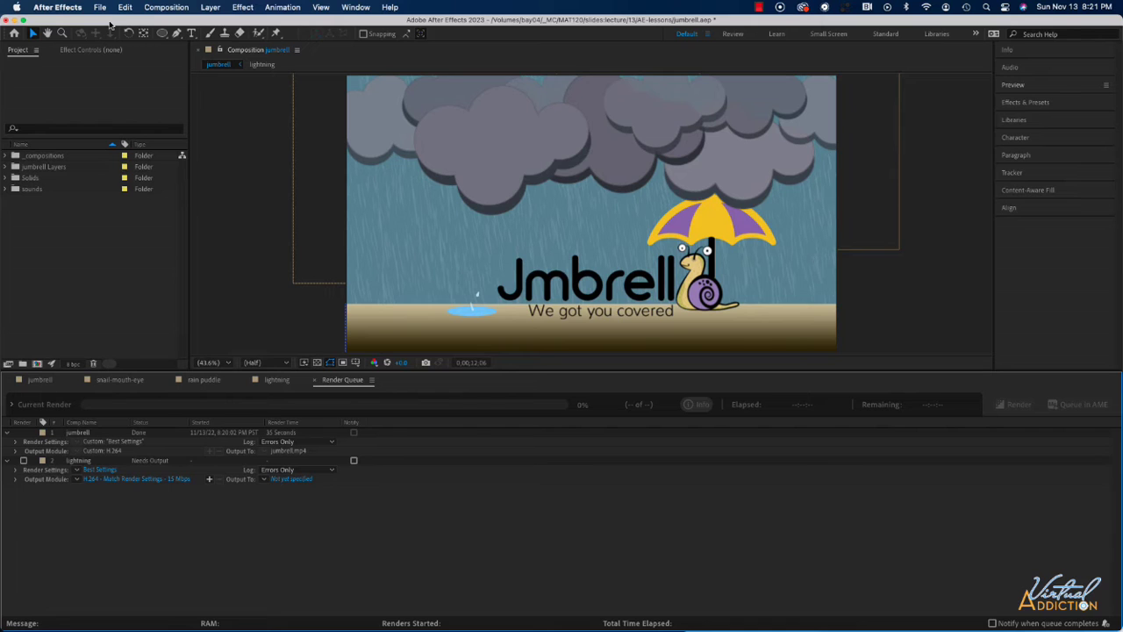
Send the jumbrell composition to the Adobe Media Encoder queue and open its export settings there.
left_click(39, 380)
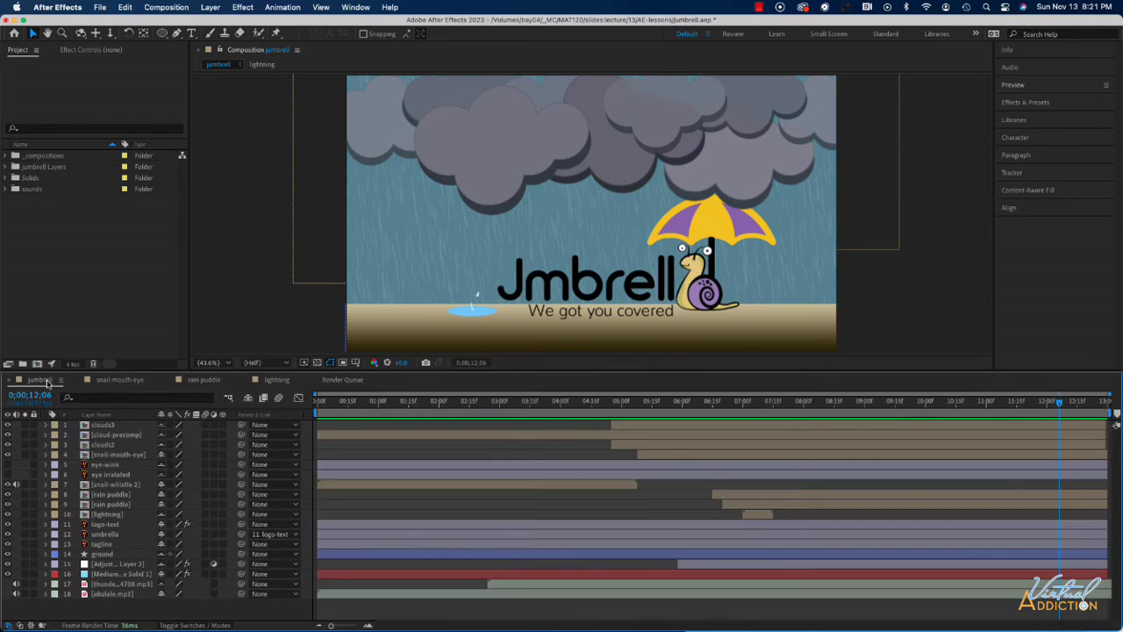
left_click(101, 7)
mouse_move(123, 205)
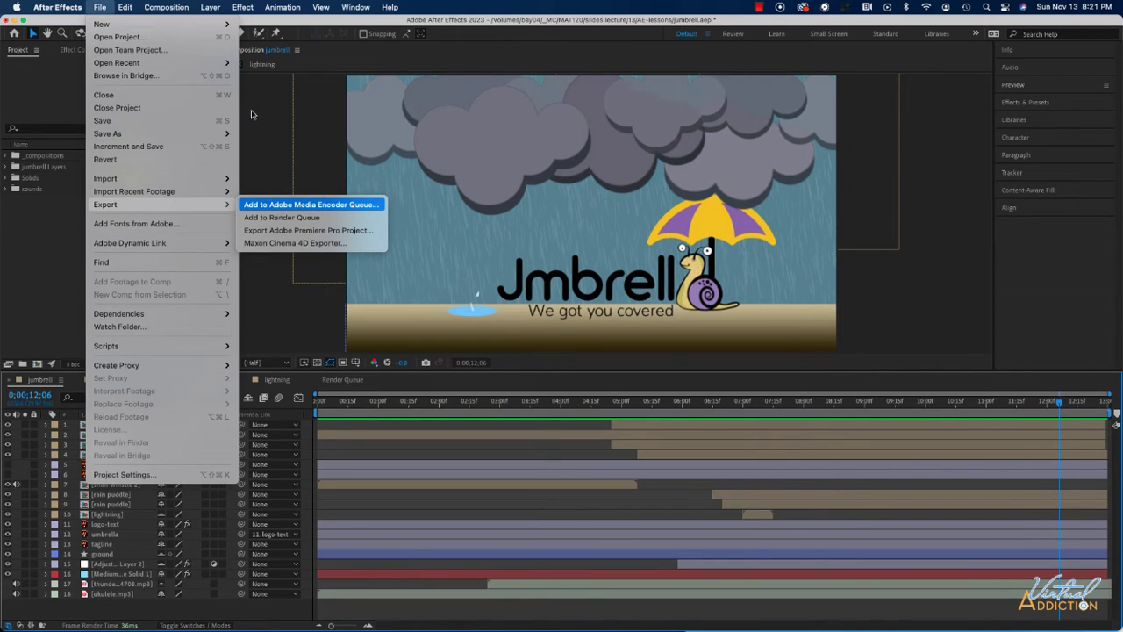
mouse_move(167, 8)
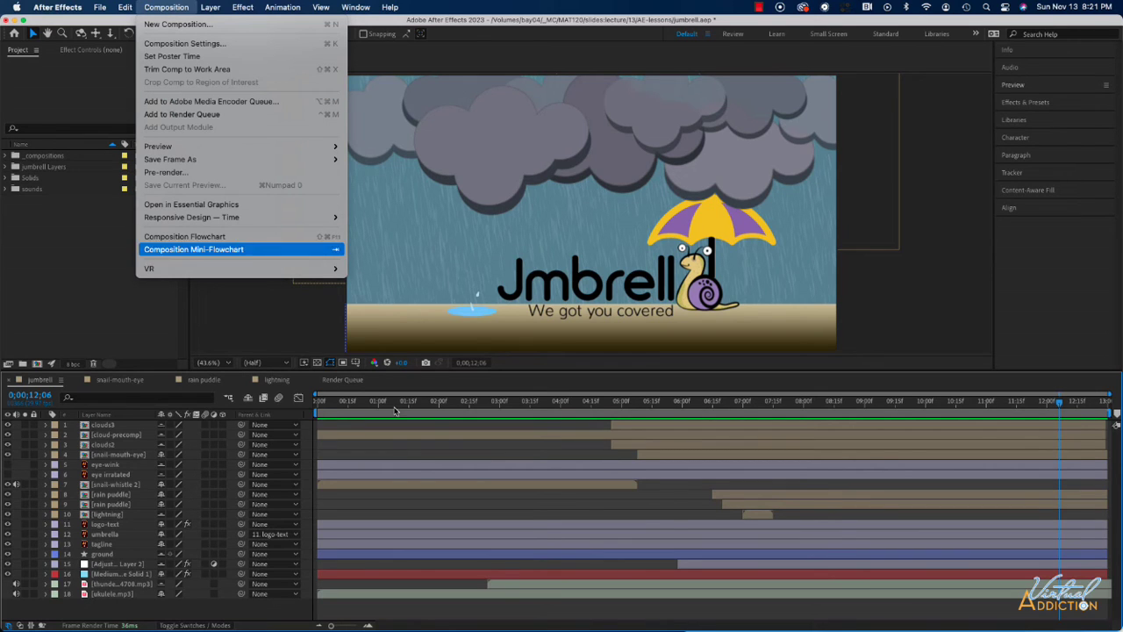
left_click(358, 384)
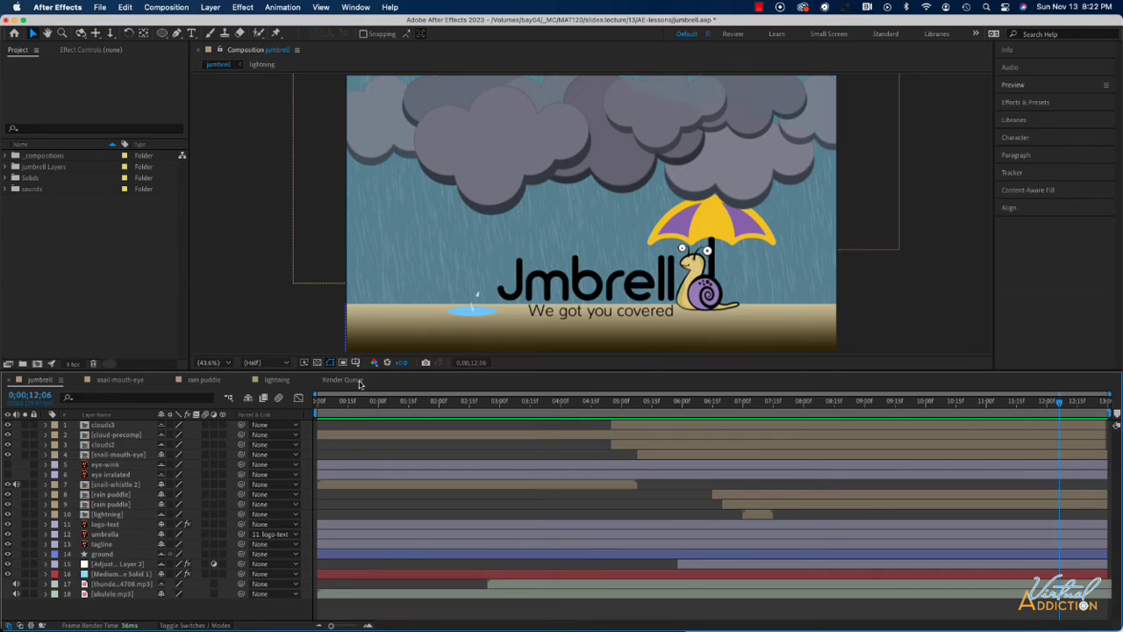
left_click(355, 380)
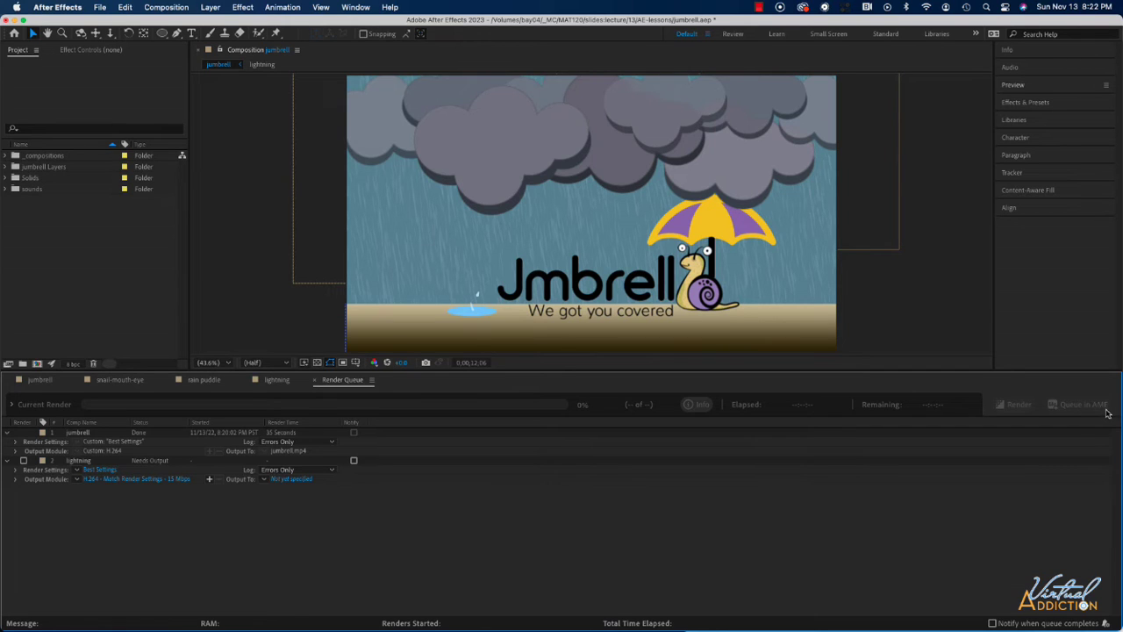
left_click(159, 7)
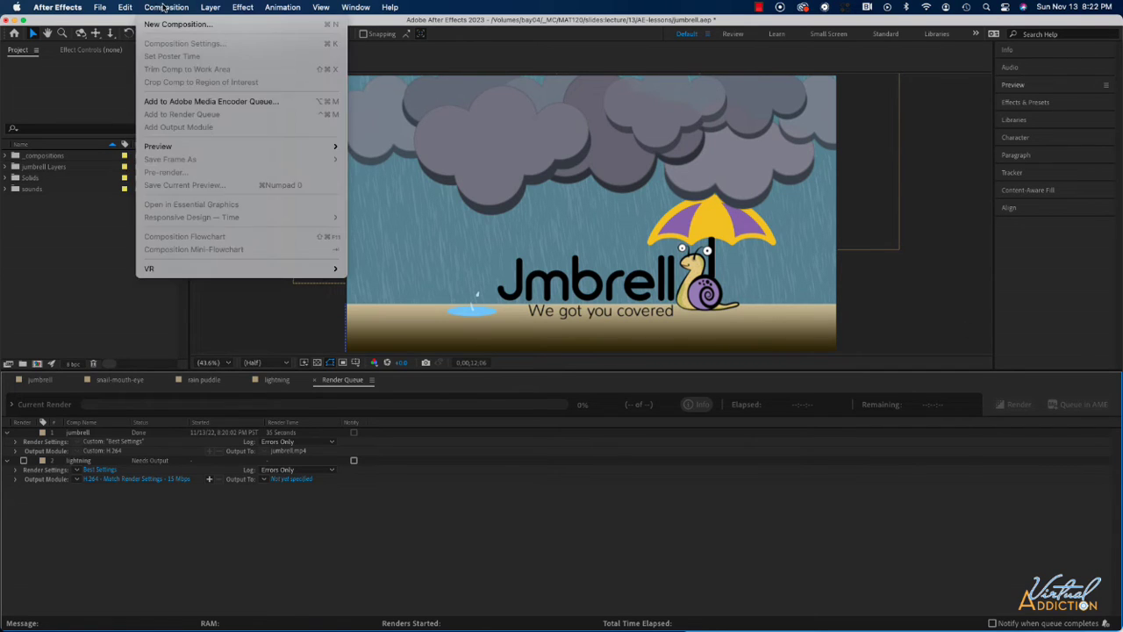
left_click(227, 102)
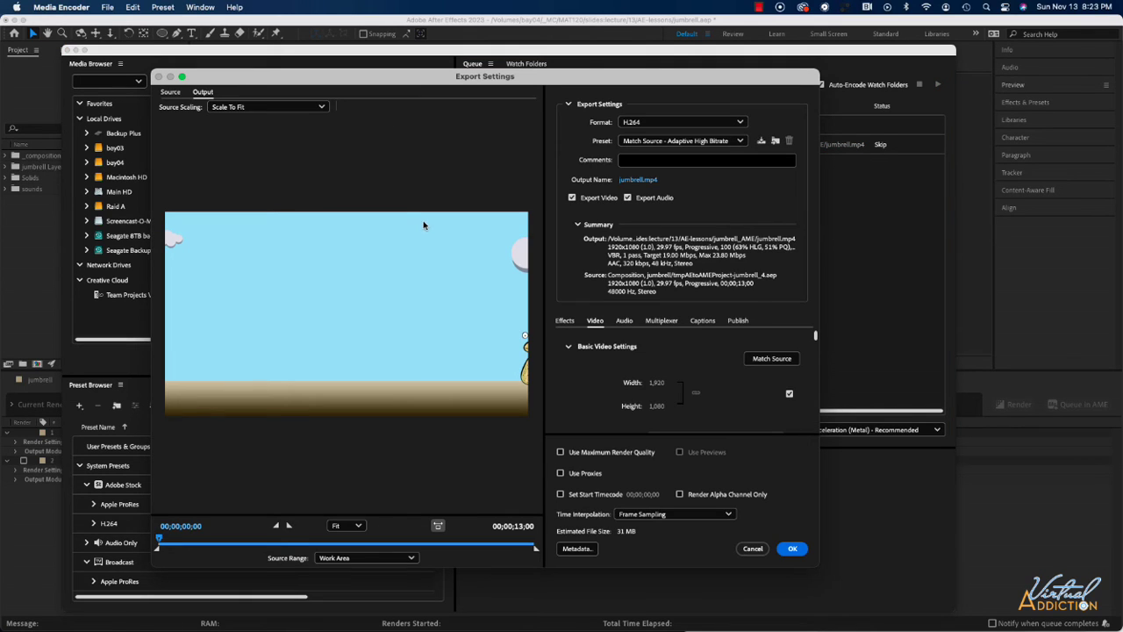
Keep H.264 as the export format and choose the Match Source - Adaptive High Bitrate preset.
left_click(651, 124)
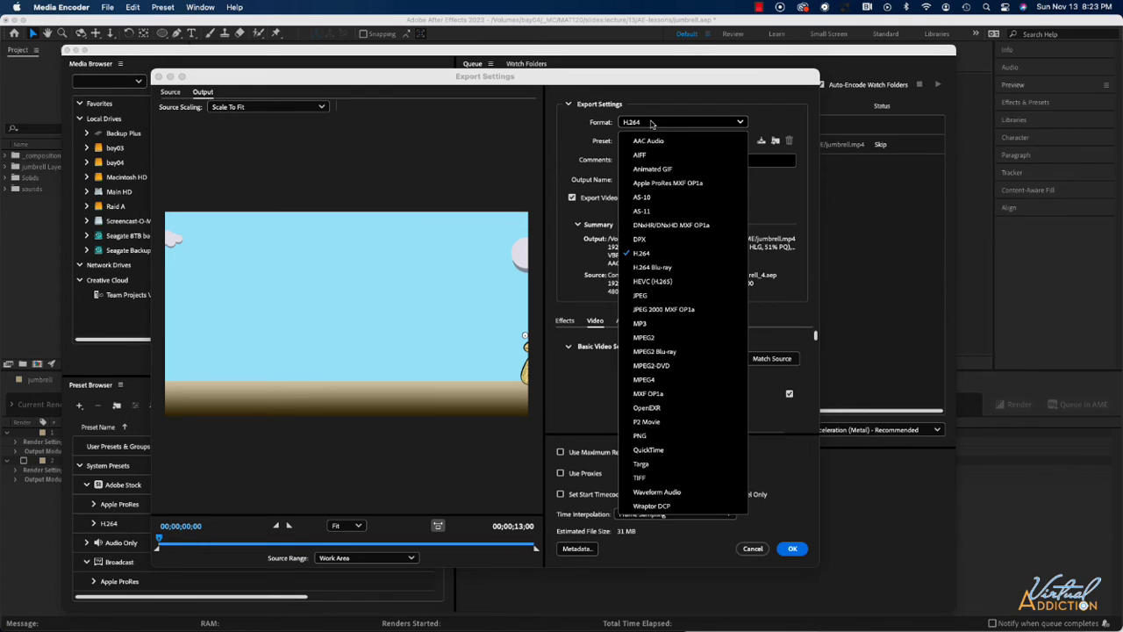
left_click(588, 133)
left_click(656, 142)
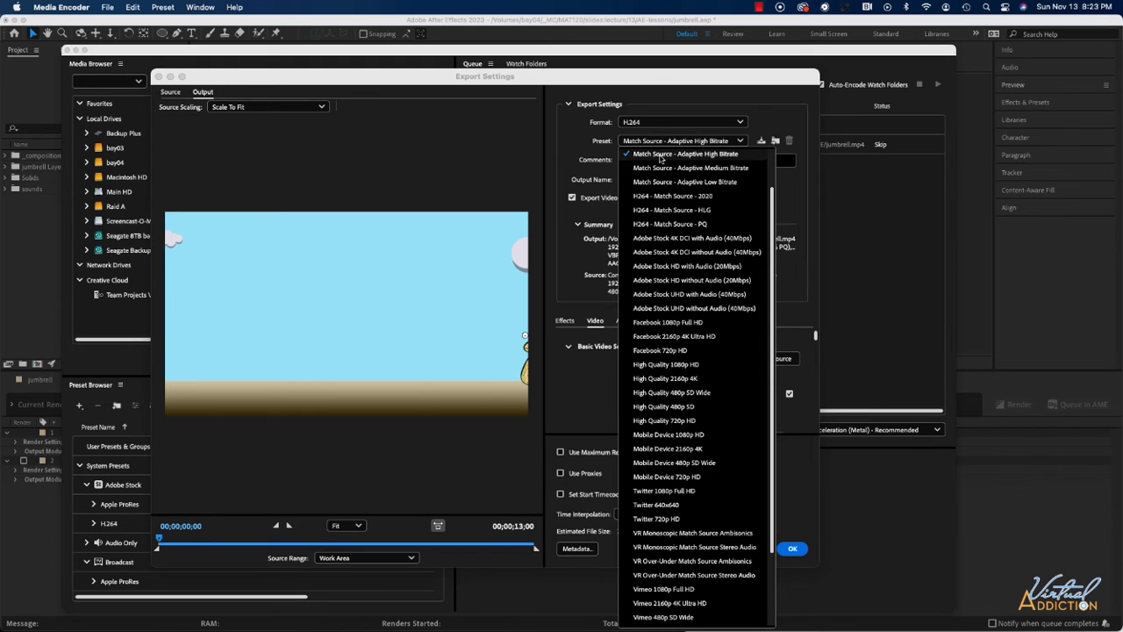
left_click(714, 157)
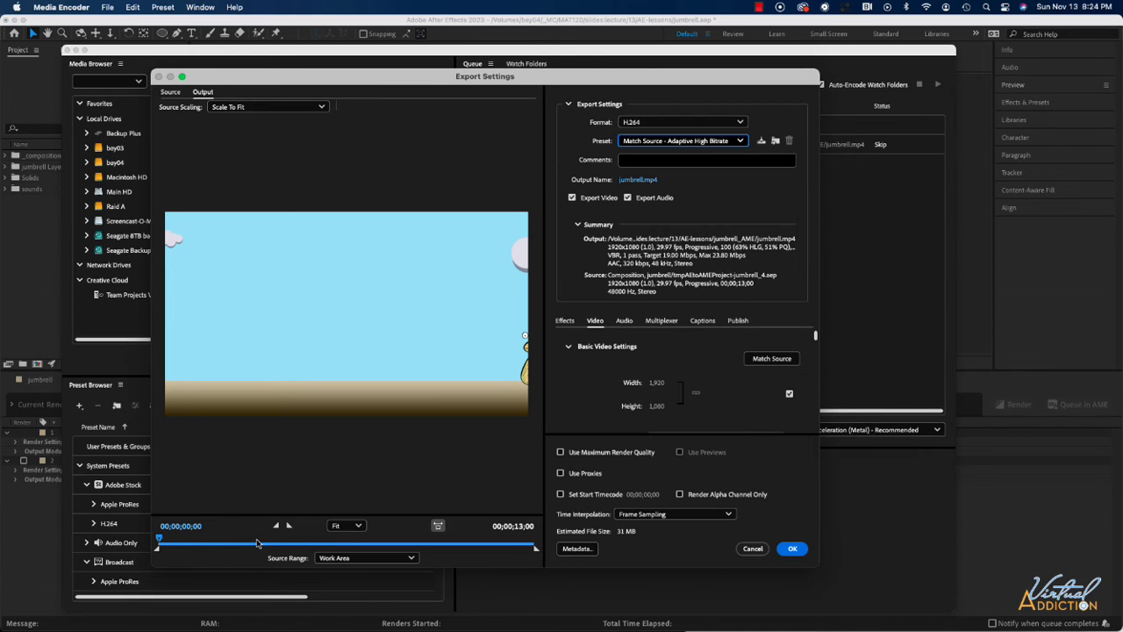
Try trimming the start of the source range to about 00;00;08;21, and return it to 00;00;00;00.
left_click_drag(158, 551, 360, 552)
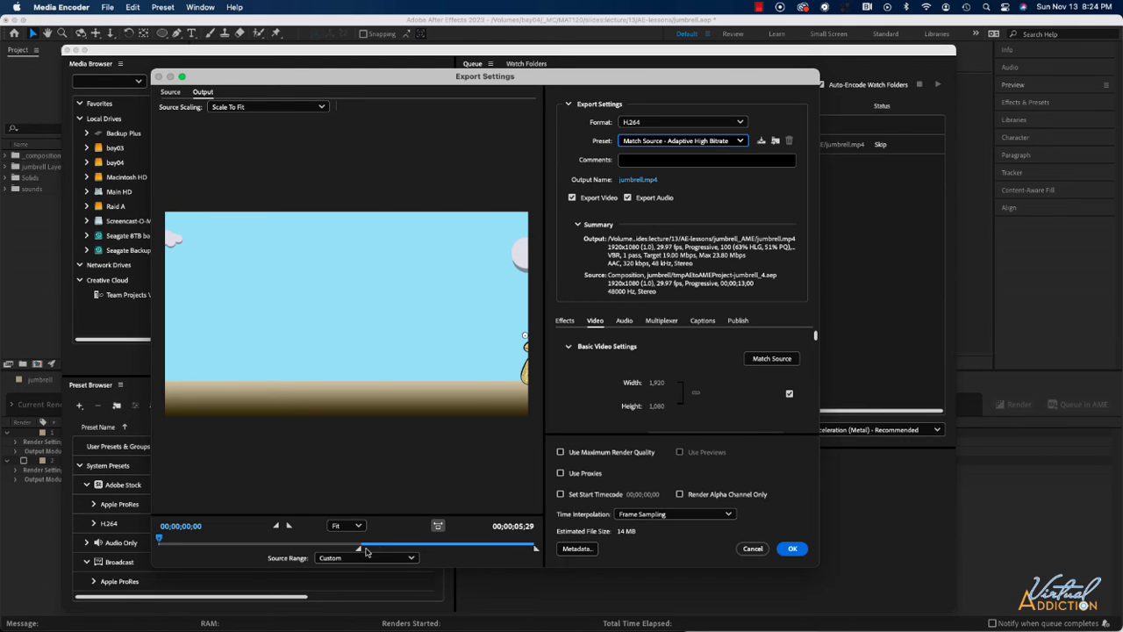
left_click_drag(351, 551, 410, 553)
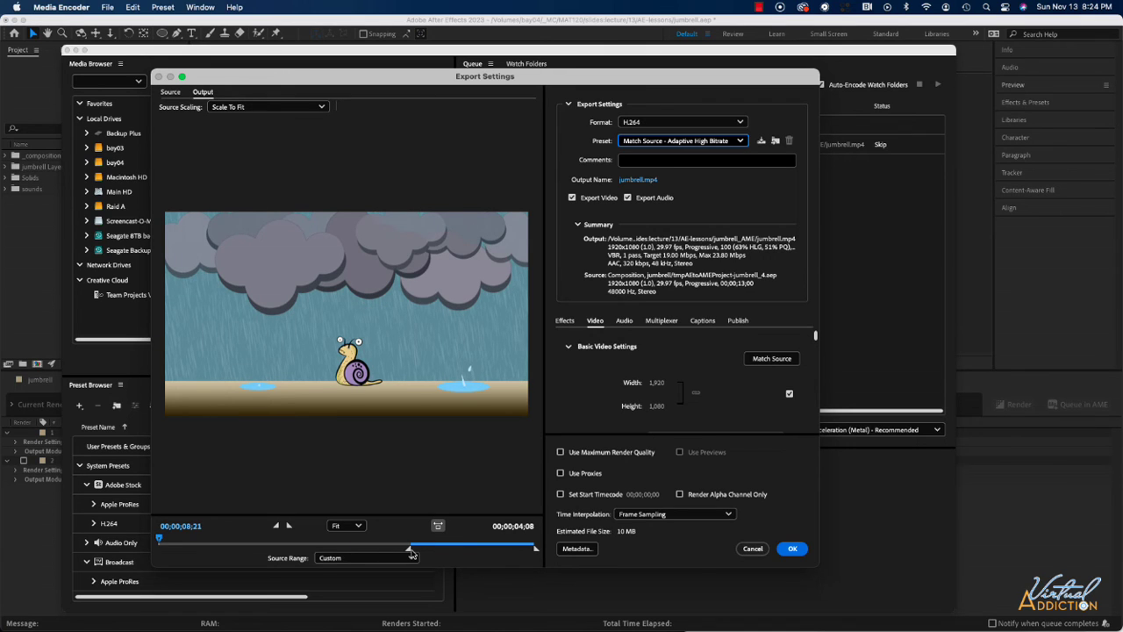
left_click_drag(411, 553, 129, 552)
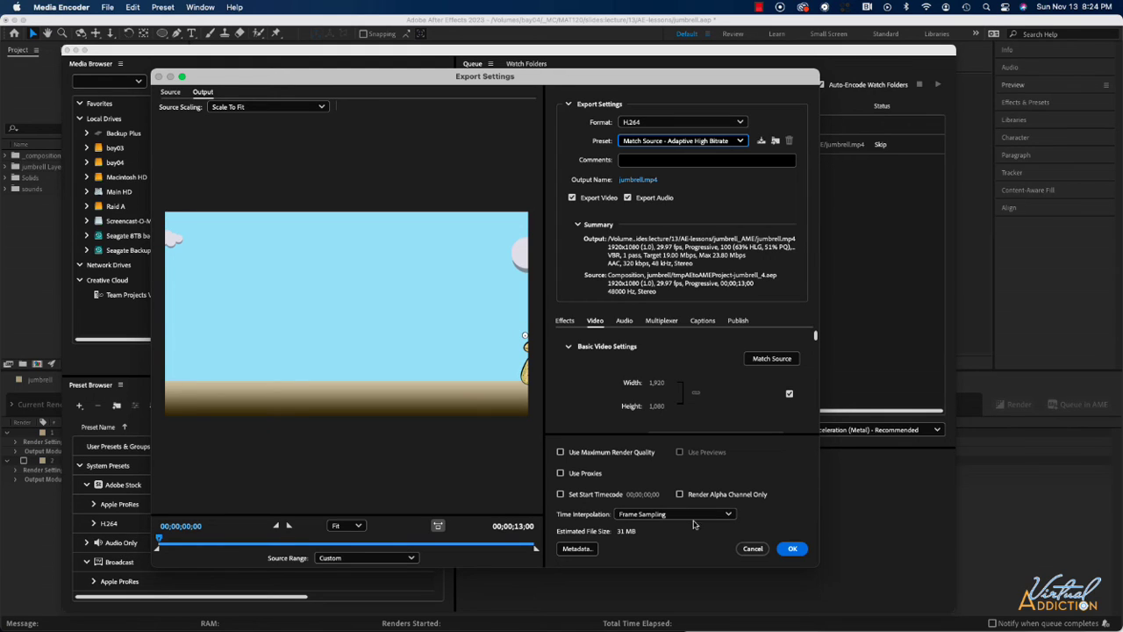
Cancel the export settings, switch to After Effects and add the jumbrell composition to the Media Encoder queue a second time.
left_click(756, 550)
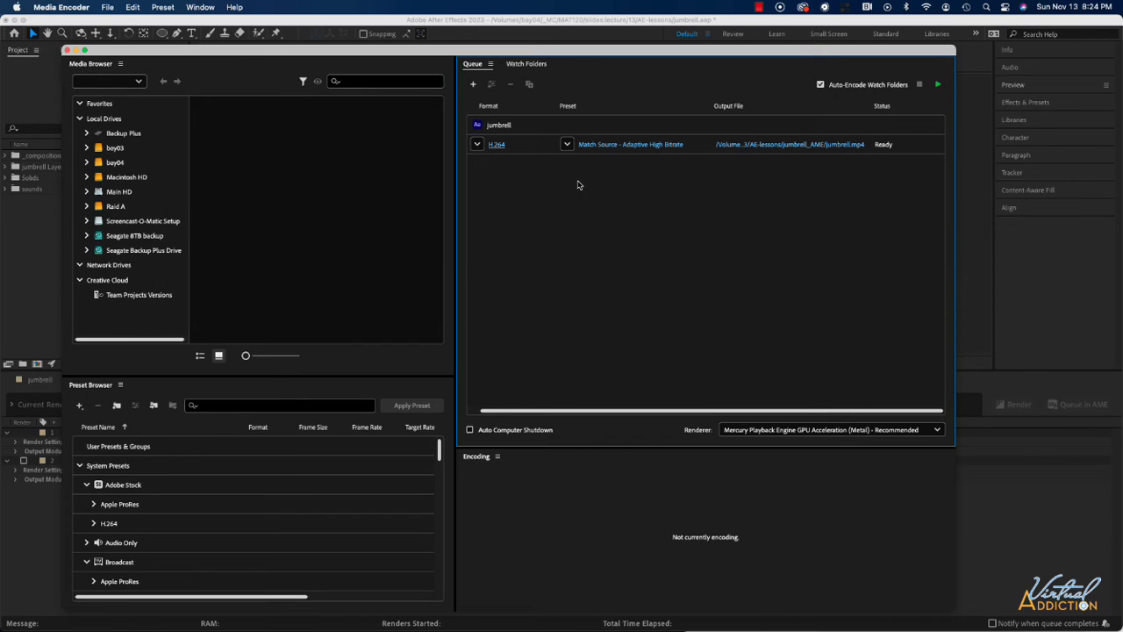
left_click(16, 236)
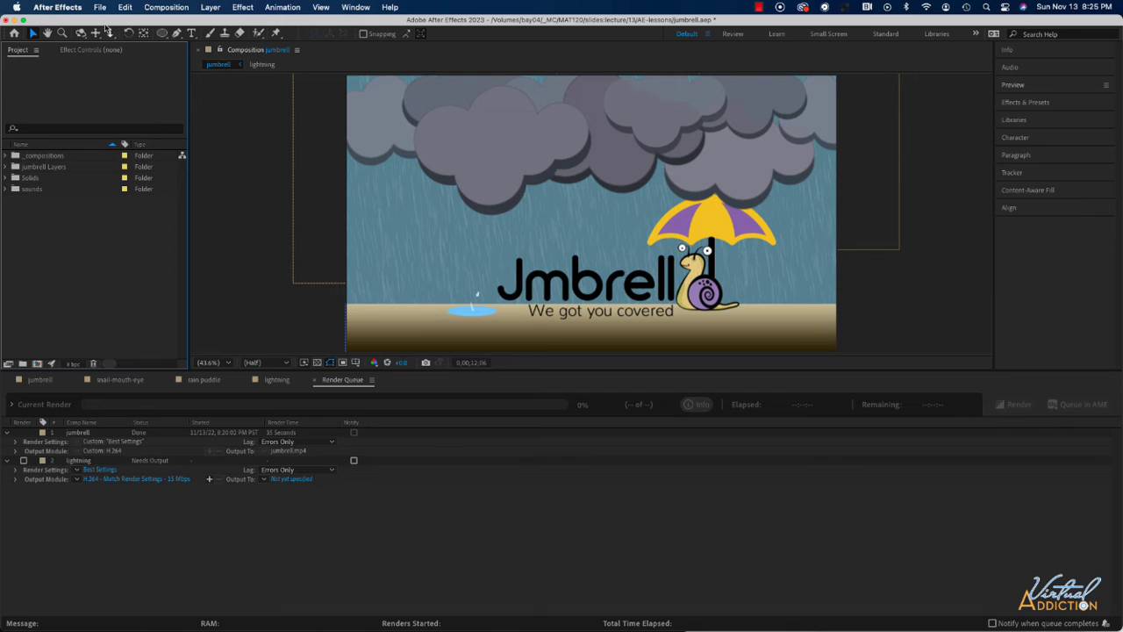
left_click(39, 380)
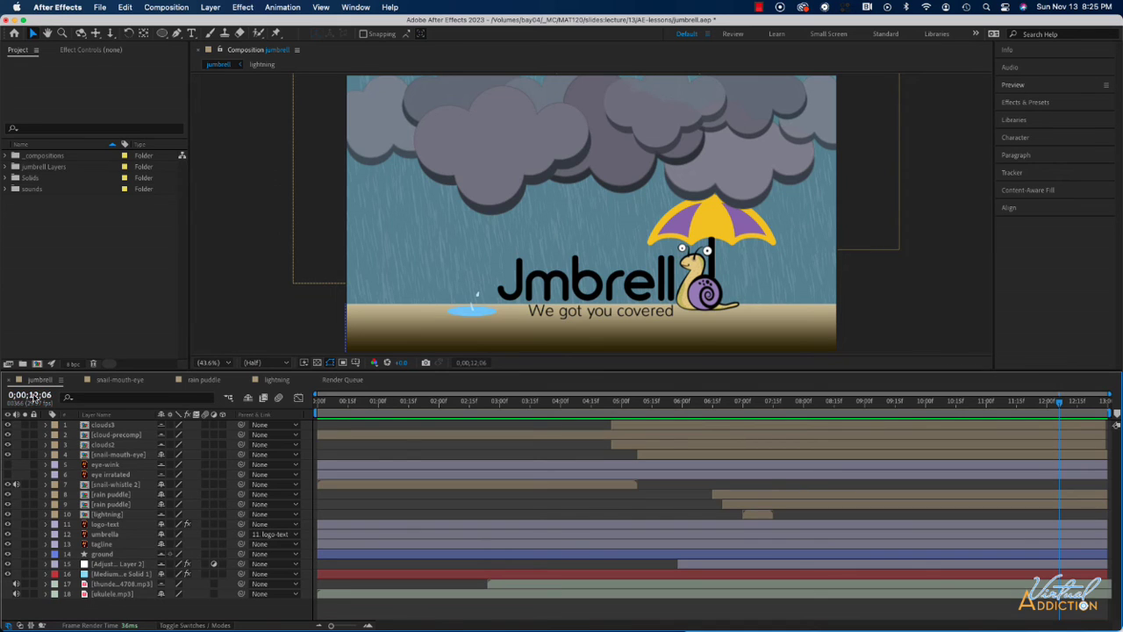
left_click(102, 8)
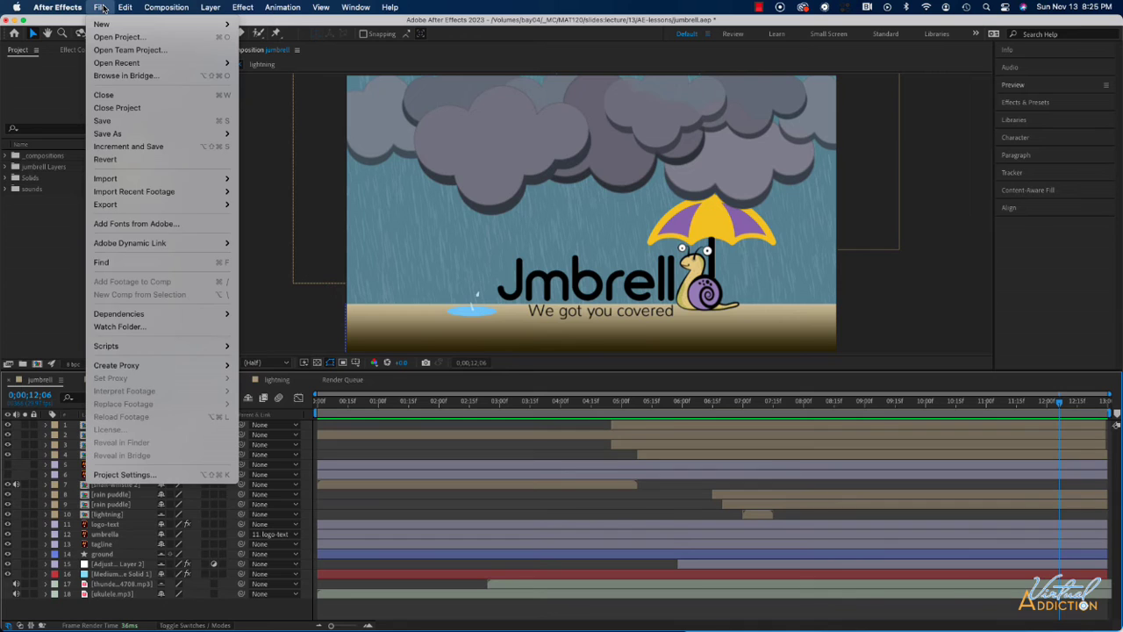
mouse_move(202, 204)
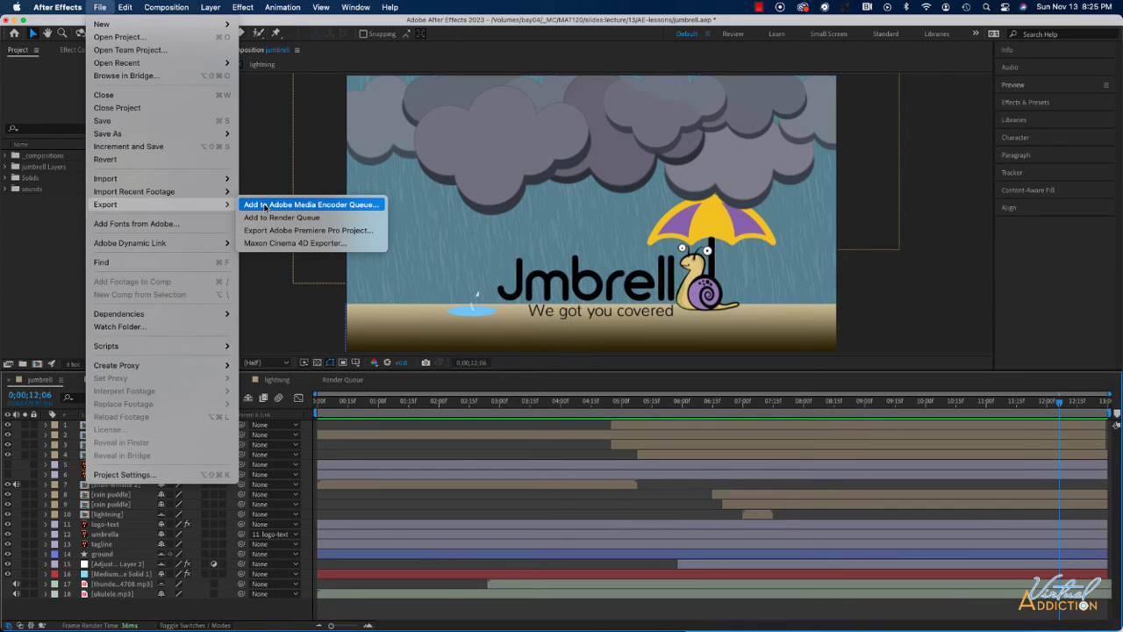
left_click(265, 205)
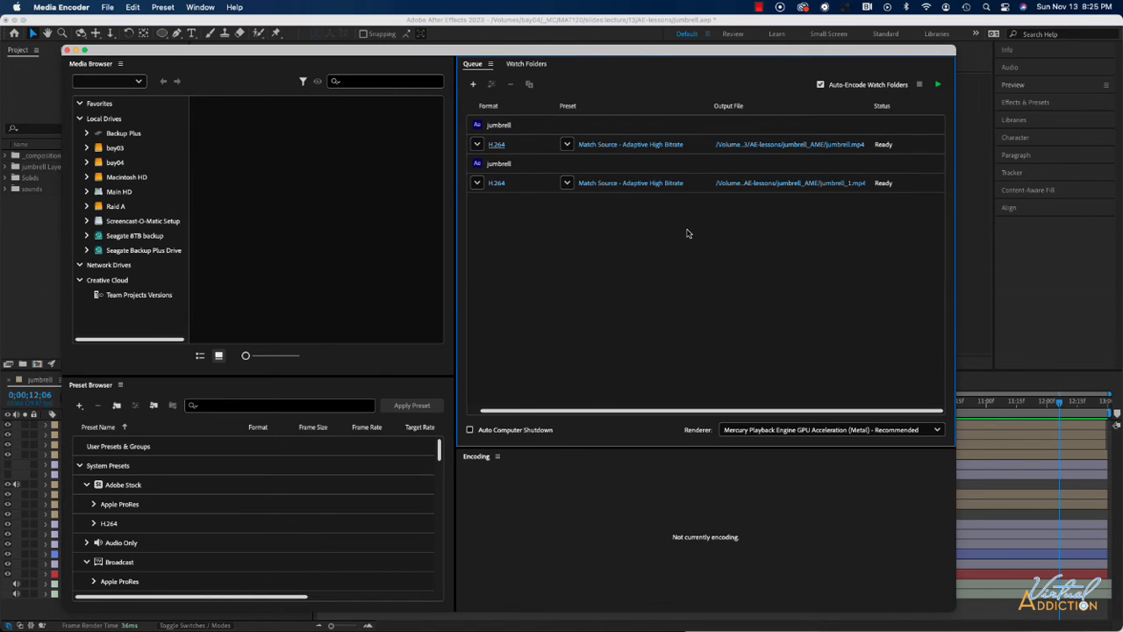
Apply the YouTube 720p HD preset to the second jumbrell queue item, keeping H.264 as its format.
left_click(496, 183)
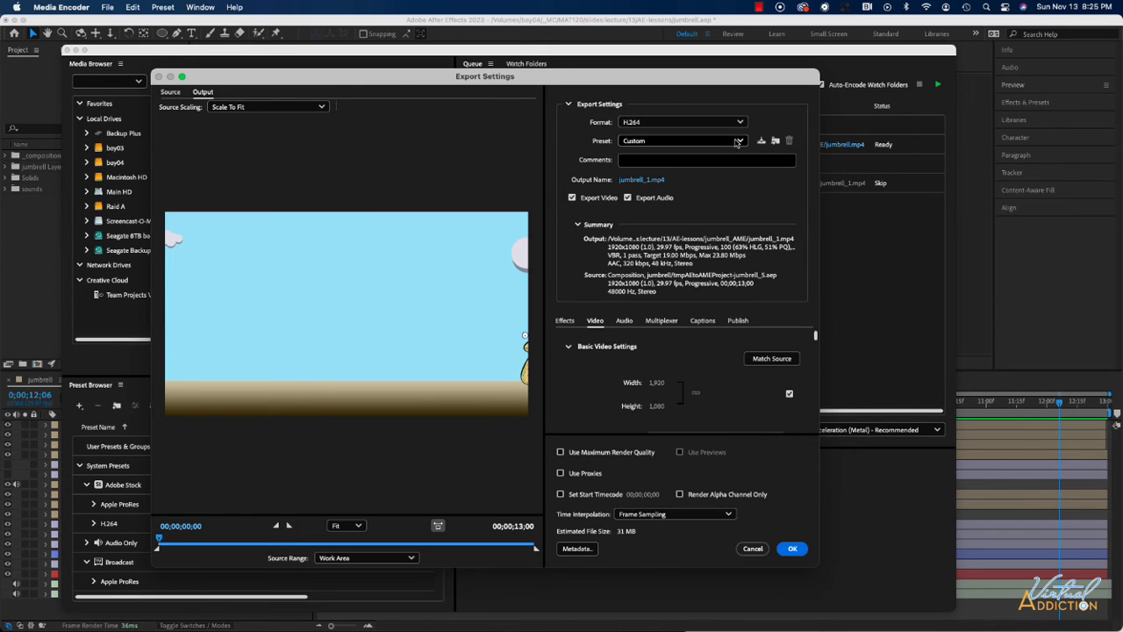
left_click(739, 140)
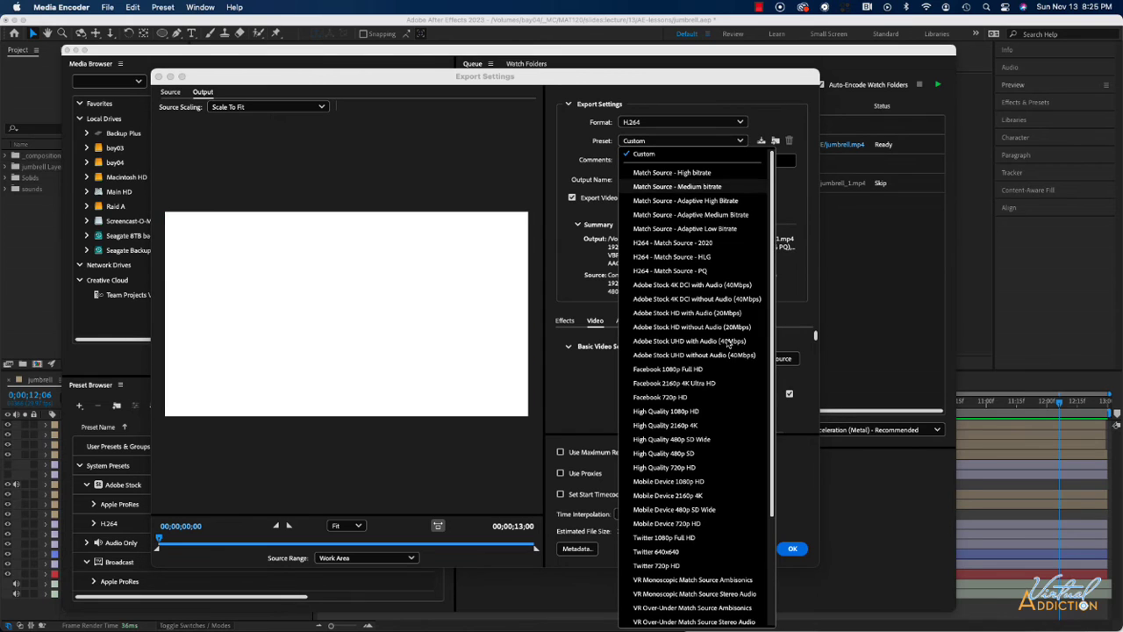
scroll(687, 458, "down", 3)
scroll(687, 458, "down", 2)
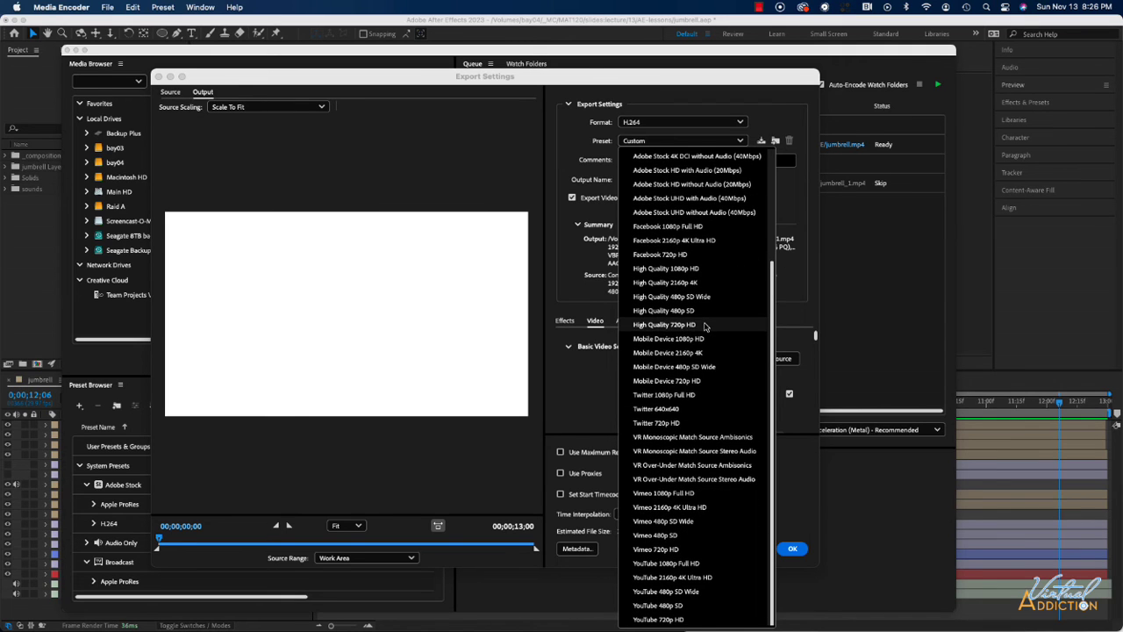
left_click(680, 620)
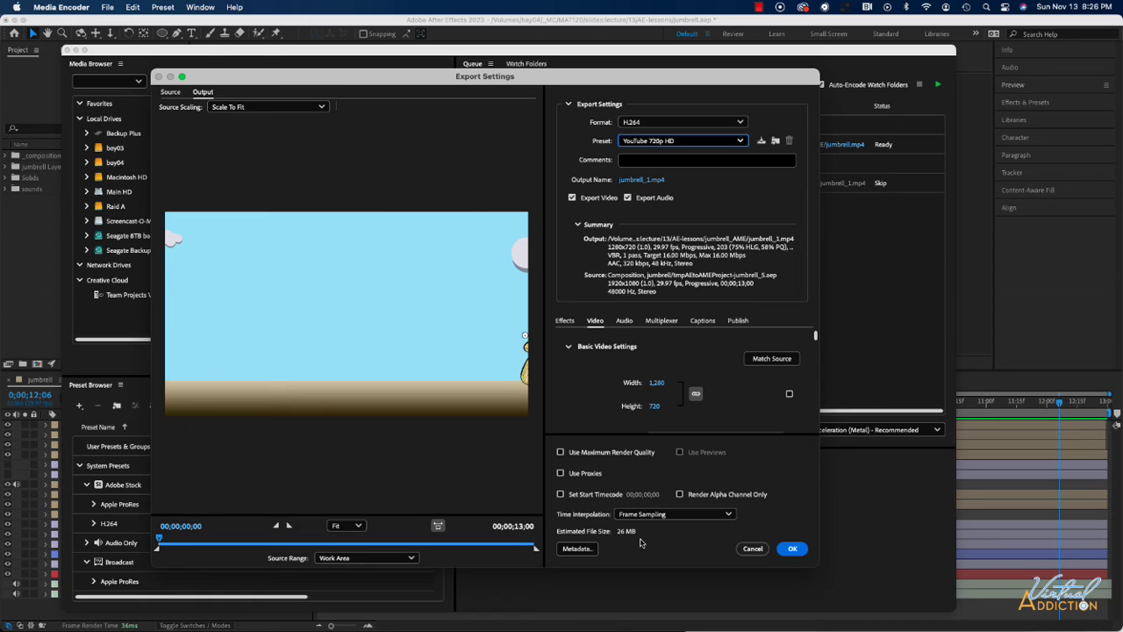
left_click(793, 550)
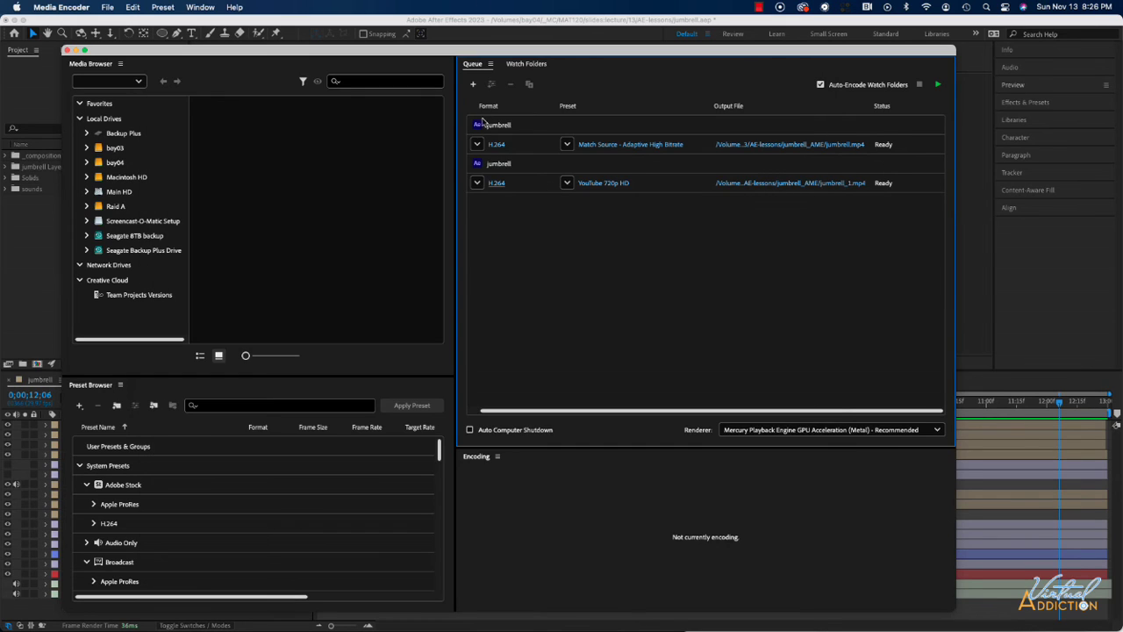
Review the first queue item's estimated file size and set its output file to jumbrell-ame.mp4 in the collected-jumbrell folder.
left_click(496, 145)
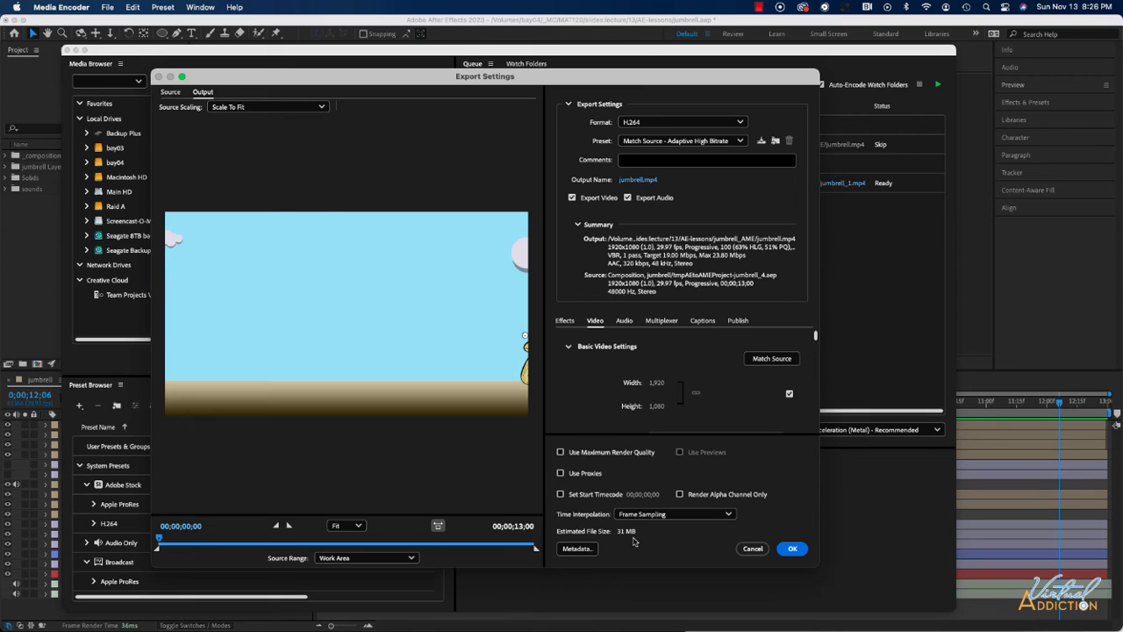
left_click(789, 548)
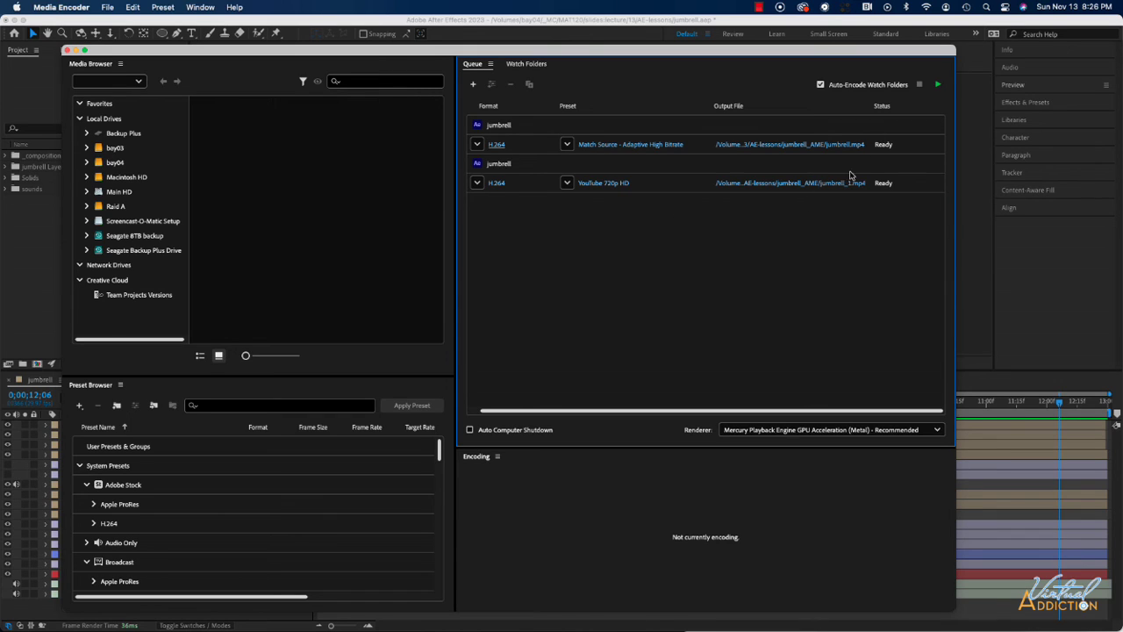
left_click(810, 145)
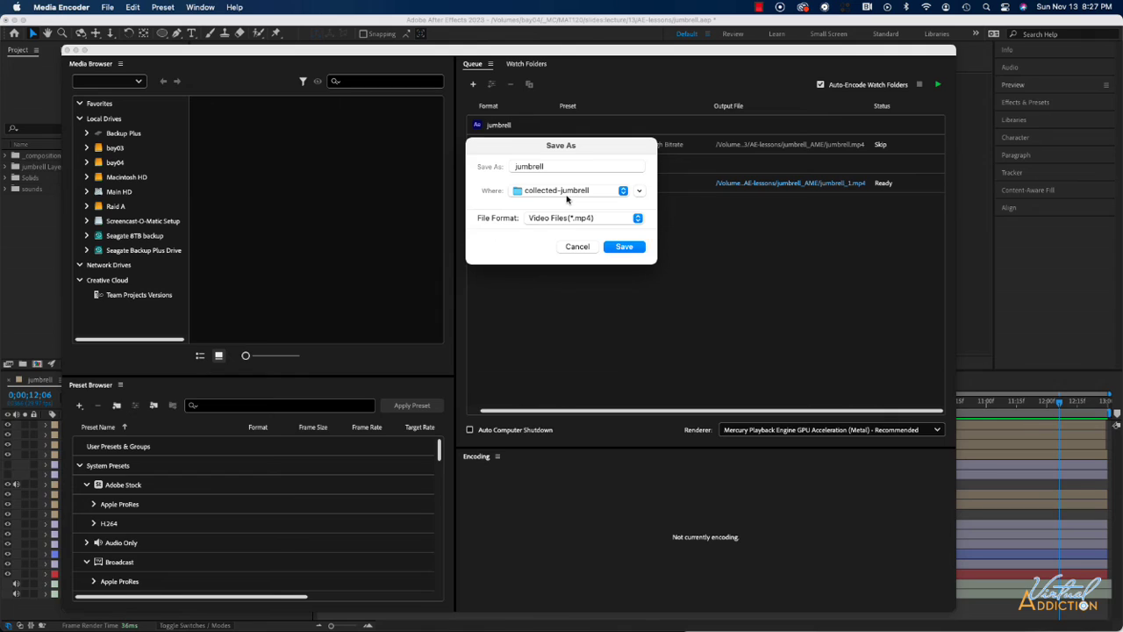
left_click(549, 166)
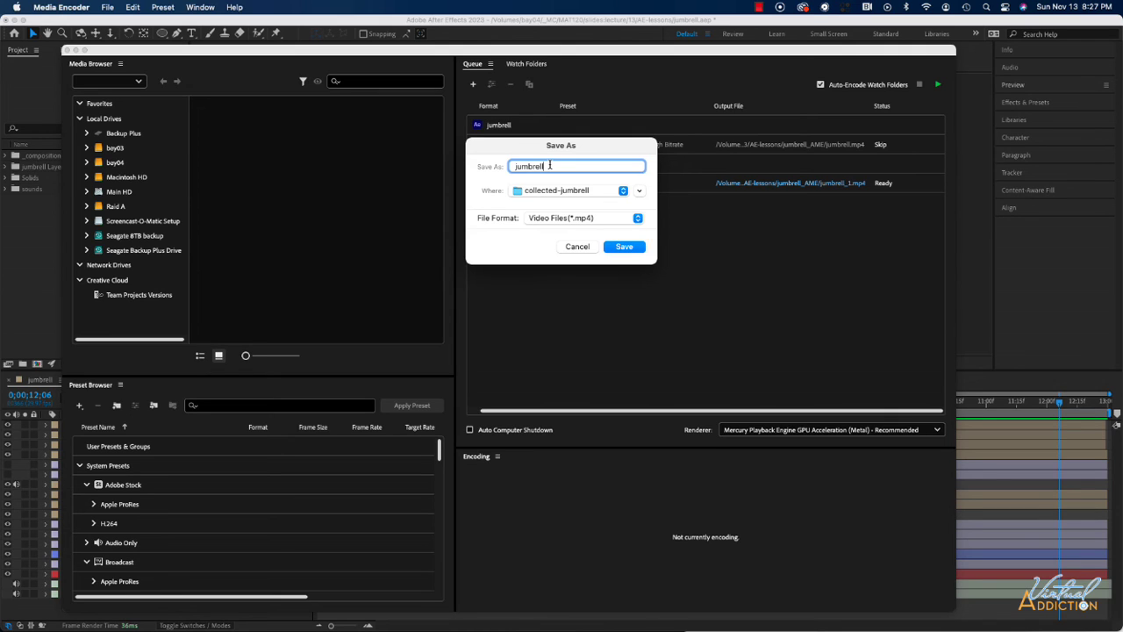
type("-ame")
left_click(639, 251)
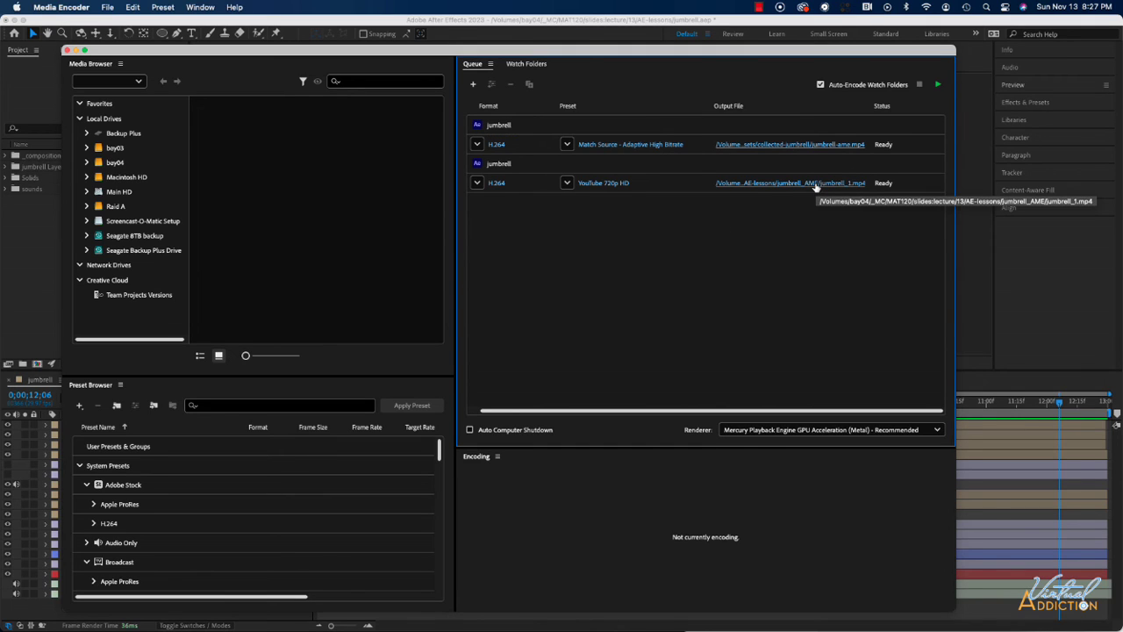
Set the YouTube item's output file to jumbrell_yt.mp4 in the collected-jumbrell folder and start encoding the queue.
left_click(815, 184)
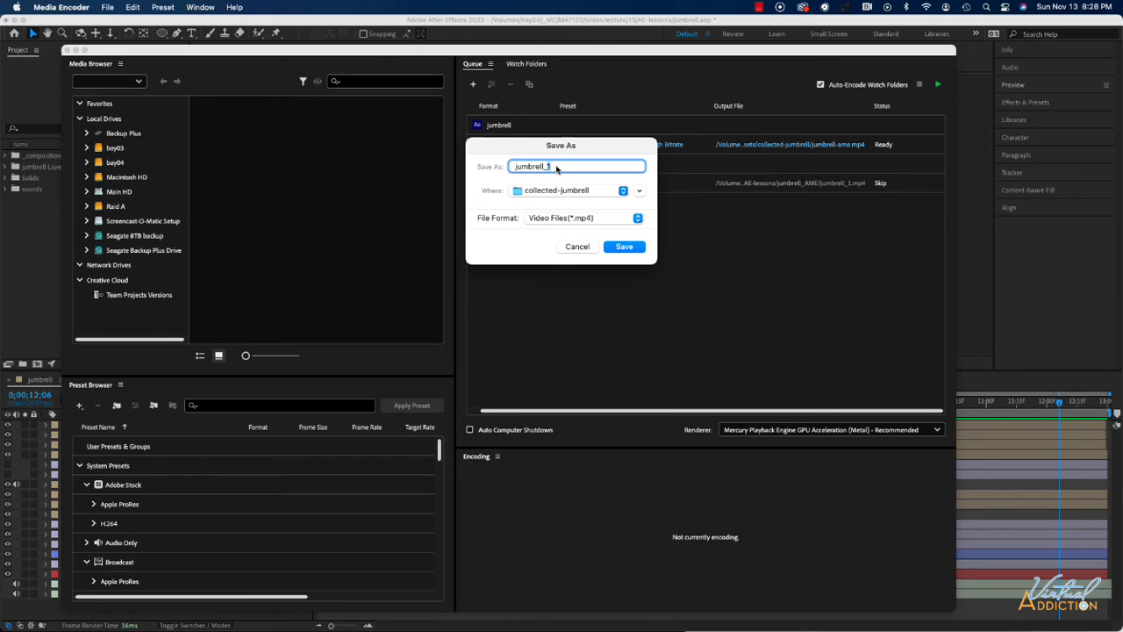
type("yt")
left_click(637, 248)
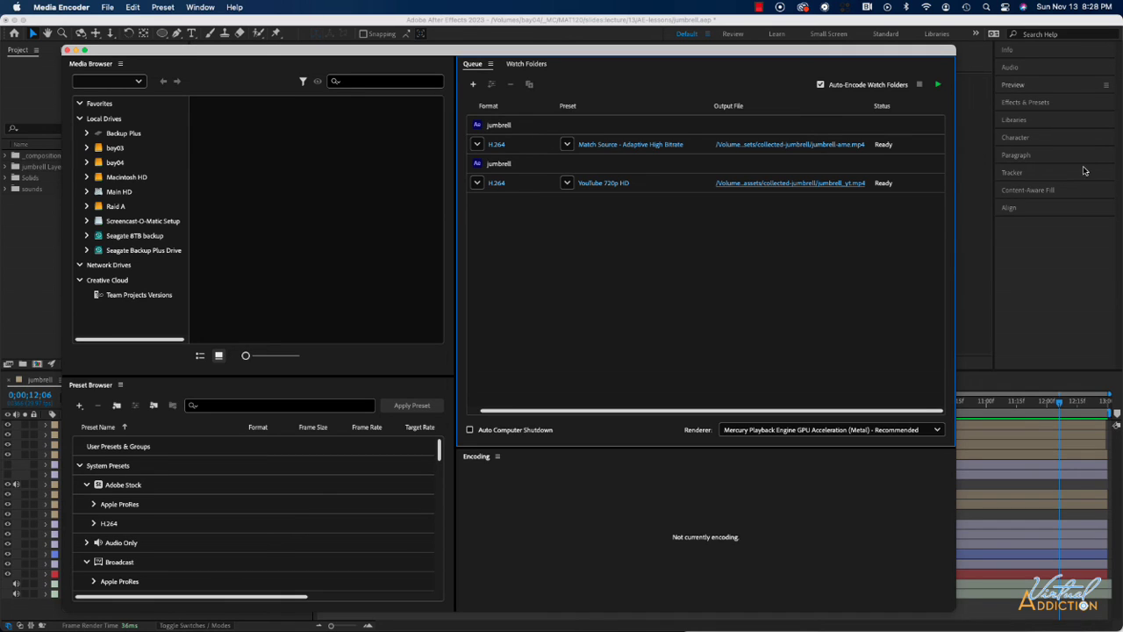
left_click(937, 85)
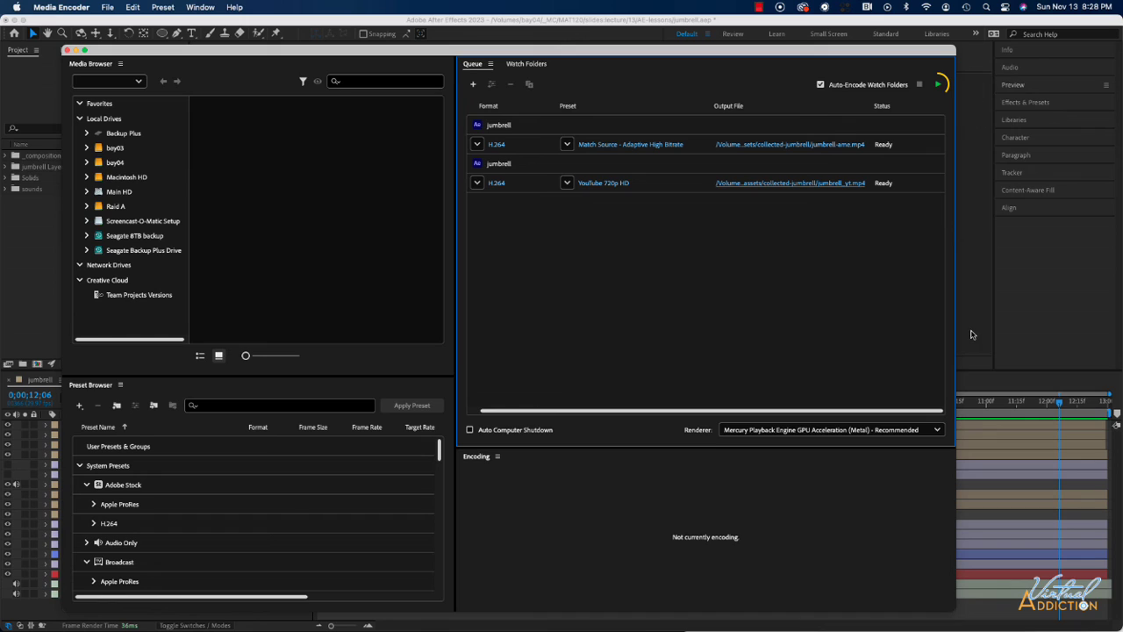
left_click(937, 85)
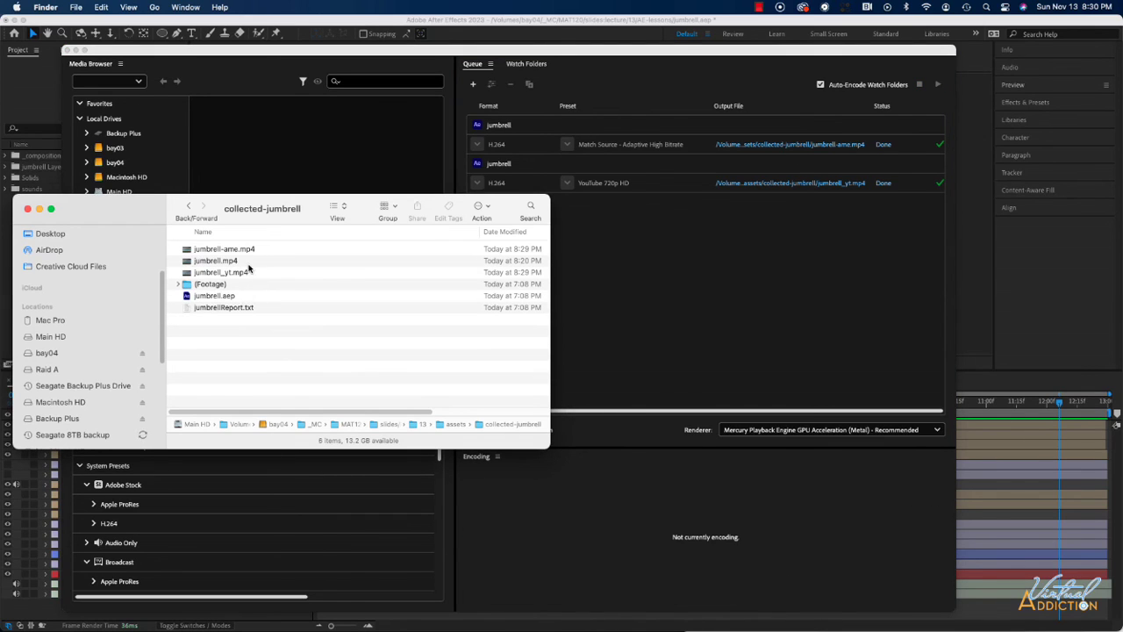
Compare the file sizes of jumbrell.mp4, jumbrell_yt.mp4 and jumbrell-ame.mp4 in the collected-jumbrell folder, and return to Media Encoder.
left_click_drag(551, 385, 808, 386)
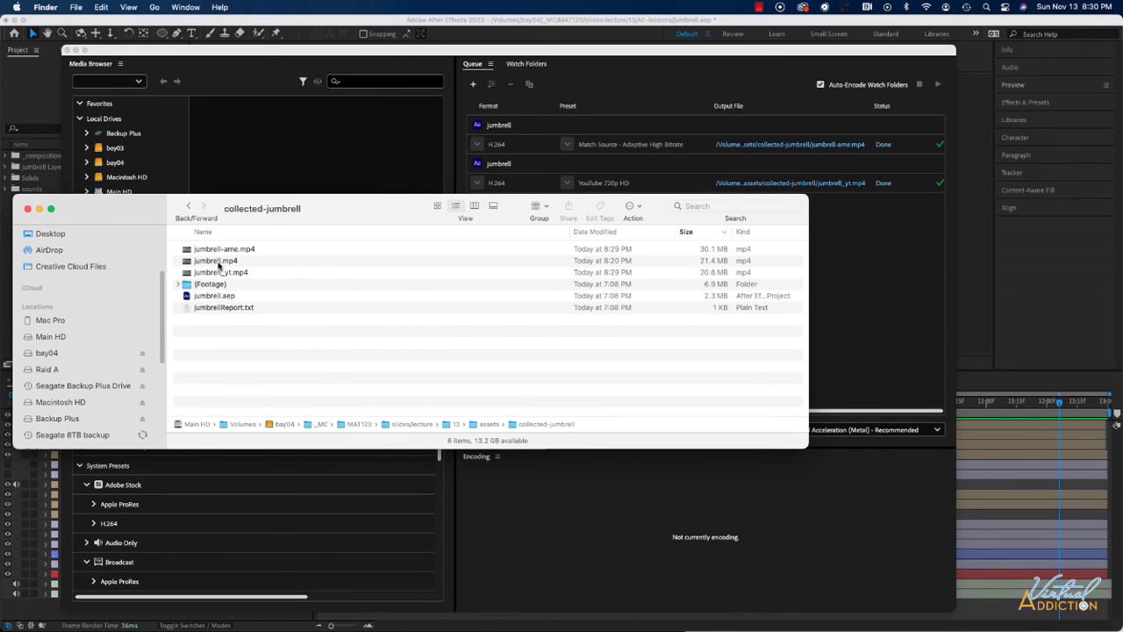
left_click(215, 261)
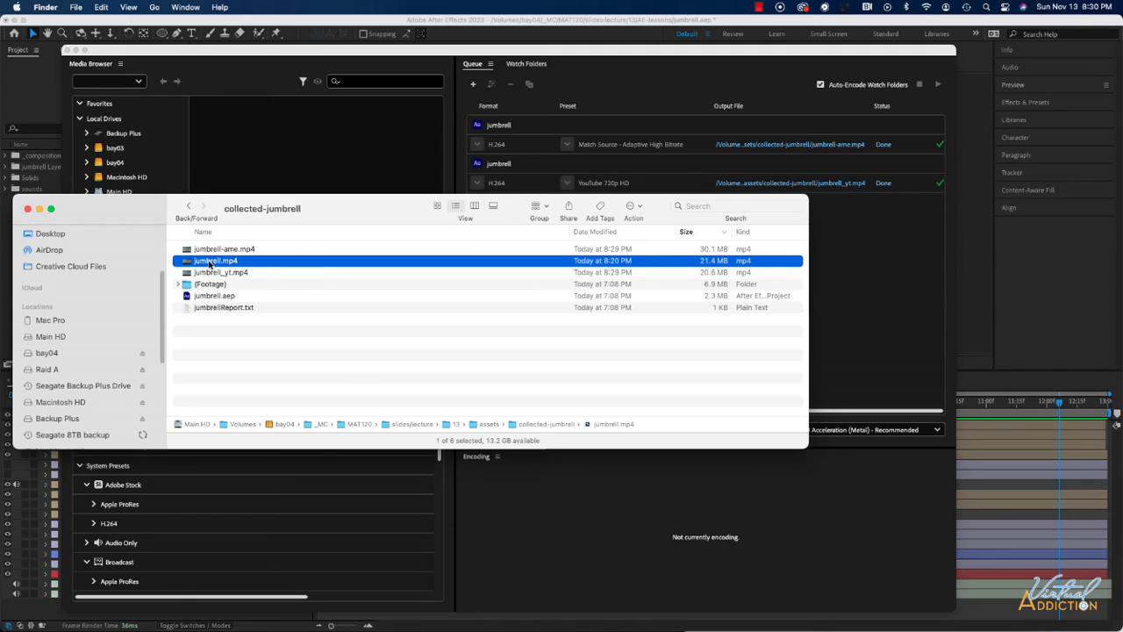
left_click(209, 274)
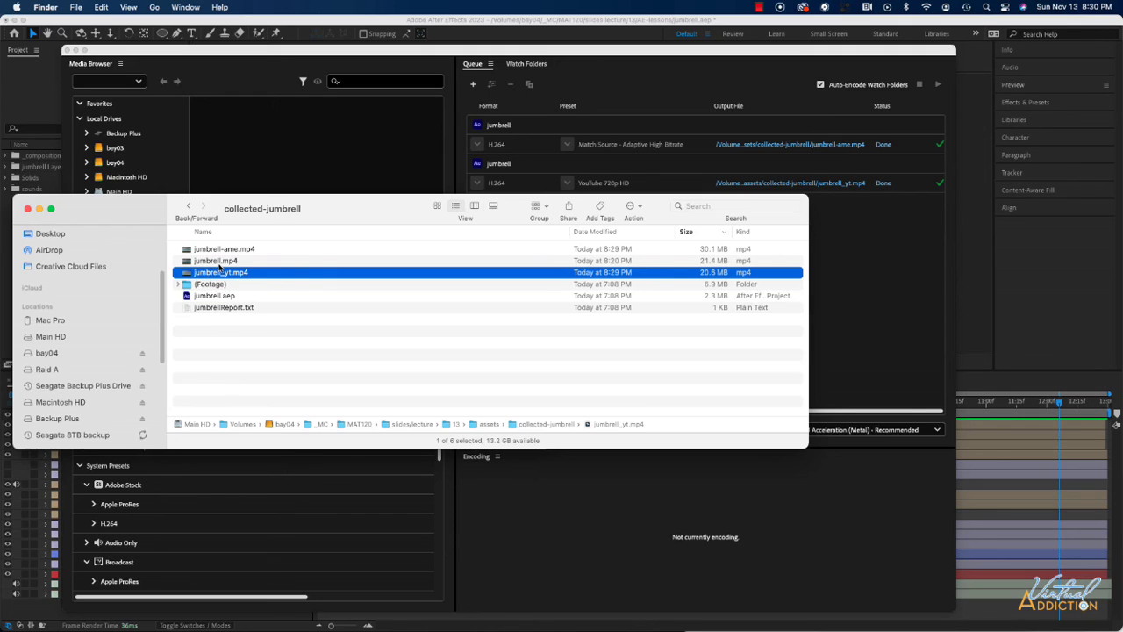
left_click(210, 250)
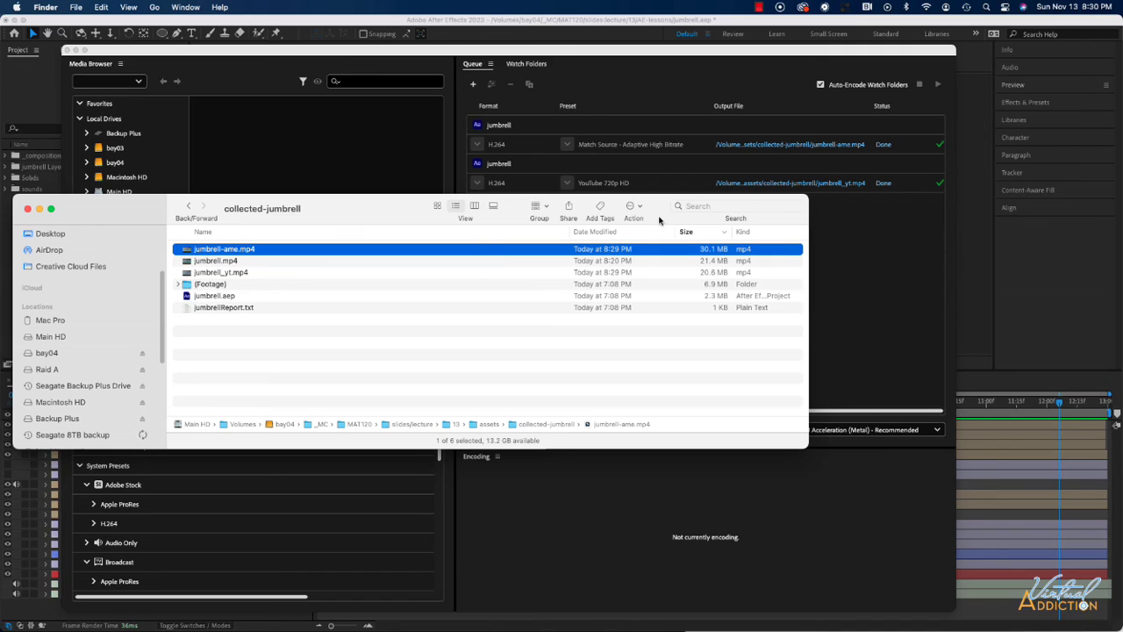
left_click(837, 264)
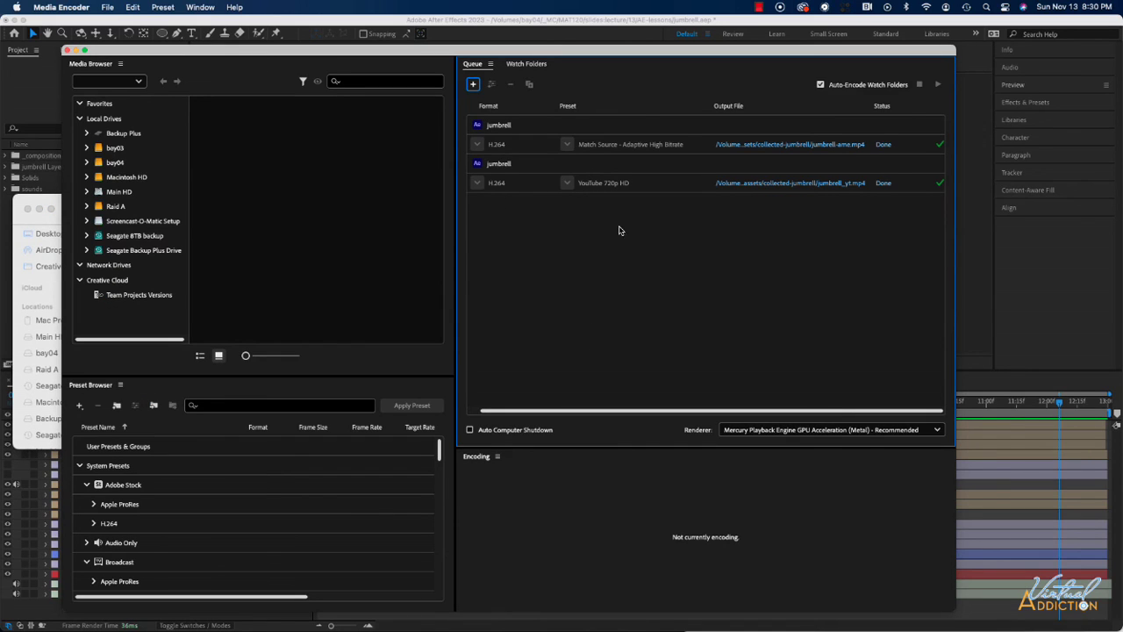